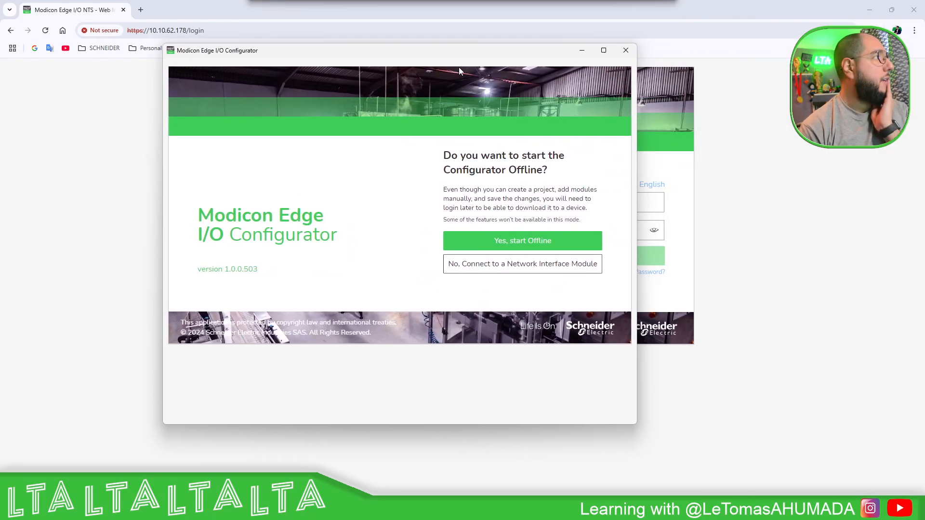
pyautogui.click(477, 269)
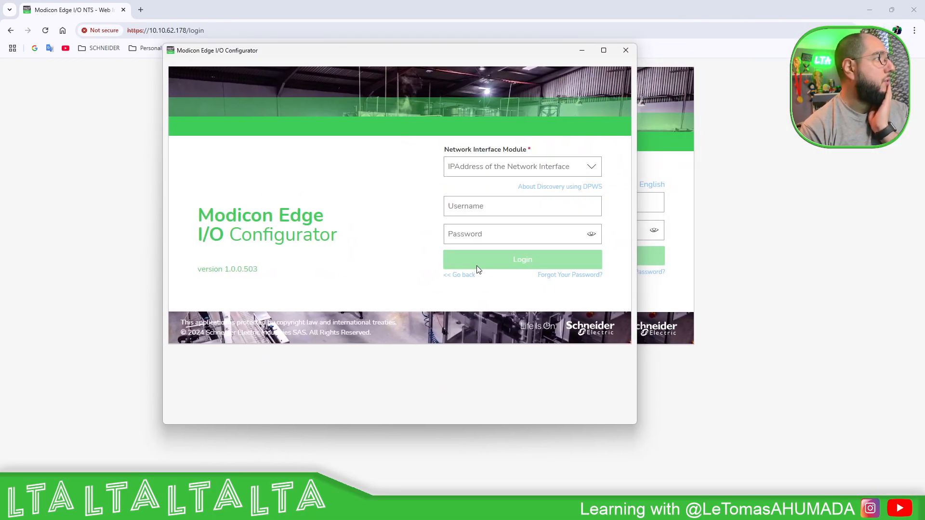
pyautogui.click(511, 165)
pyautogui.write('10.10.62.178')
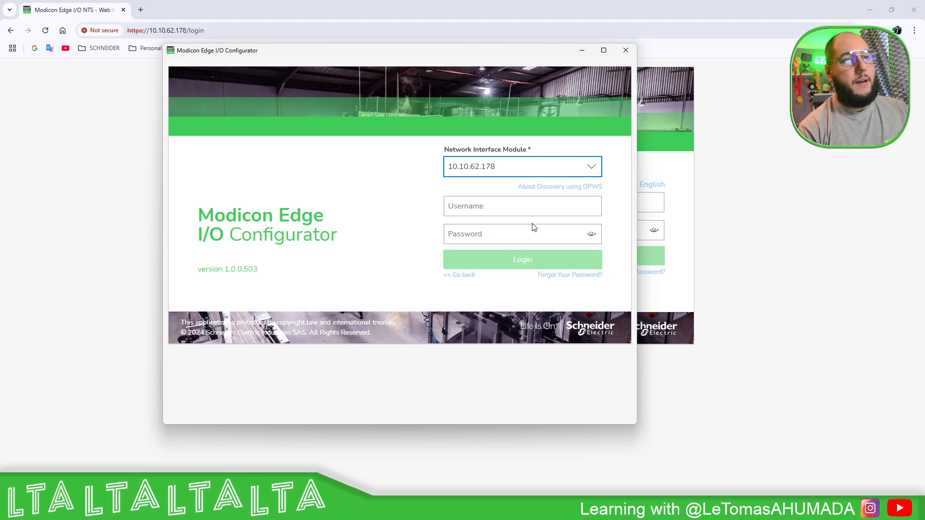
pyautogui.click(626, 50)
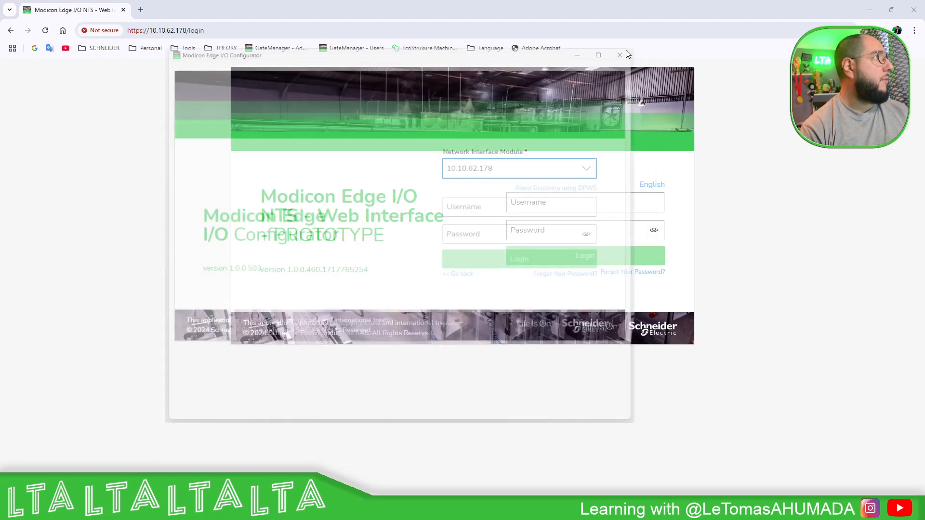
# Log in to the web interface as SecurityAdmin with the account password, revealing the password to check it.
pyautogui.click(540, 201)
pyautogui.write('Se')
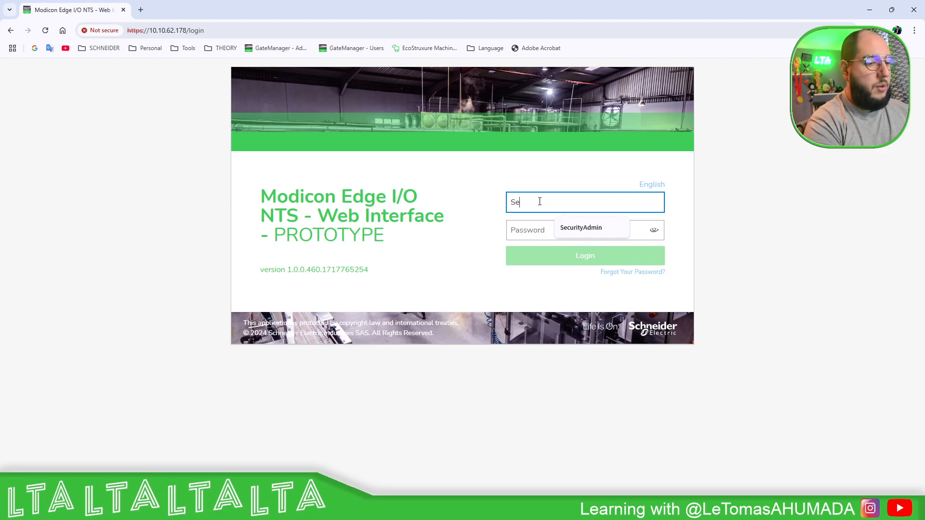
pyautogui.write('curityAdmin')
pyautogui.press('Tab')
pyautogui.write('•')
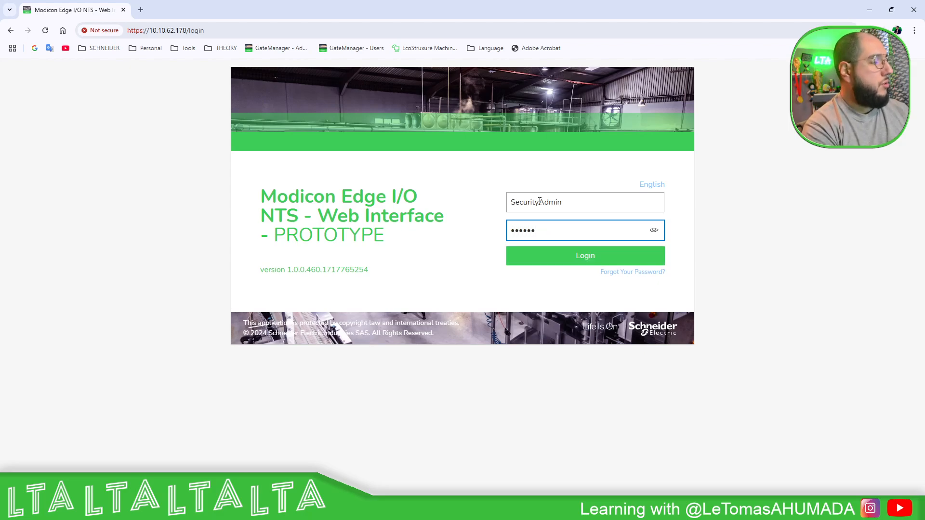
pyautogui.click(661, 230)
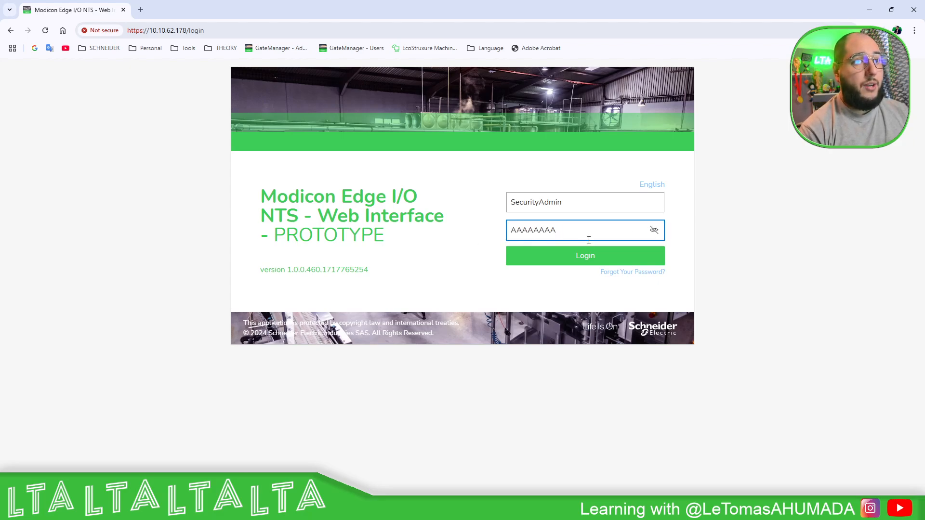
pyautogui.click(554, 261)
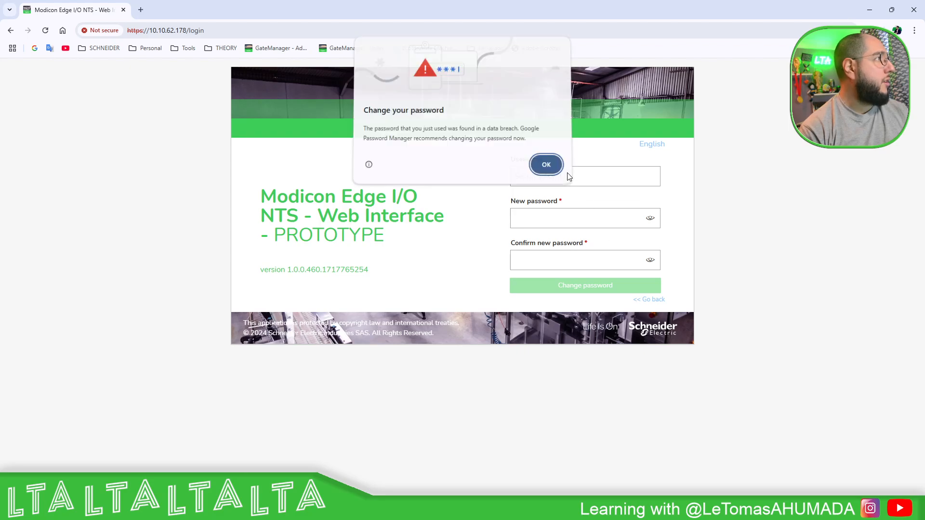
# Dismiss the breach notice, enter and confirm a new account password, reveal both entries to check them, and apply the change.
pyautogui.click(542, 165)
pyautogui.click(553, 212)
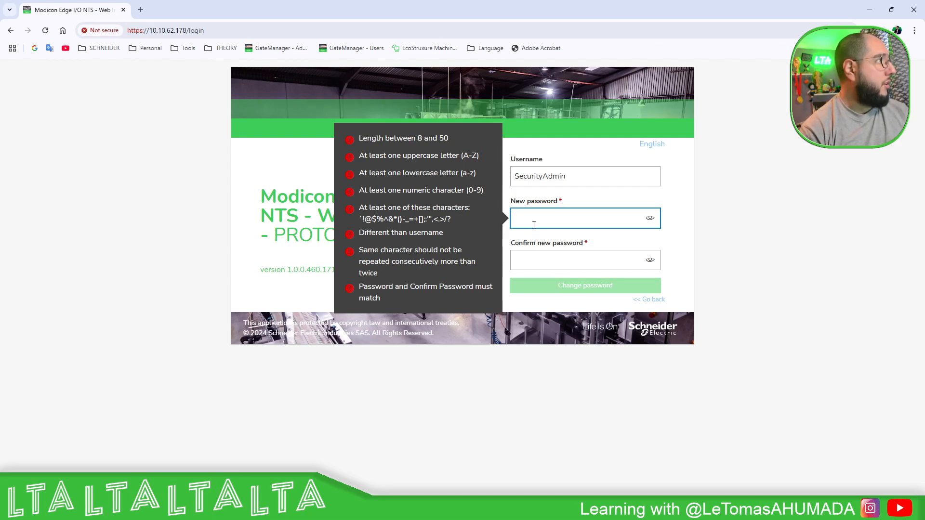
pyautogui.write('•••••••')
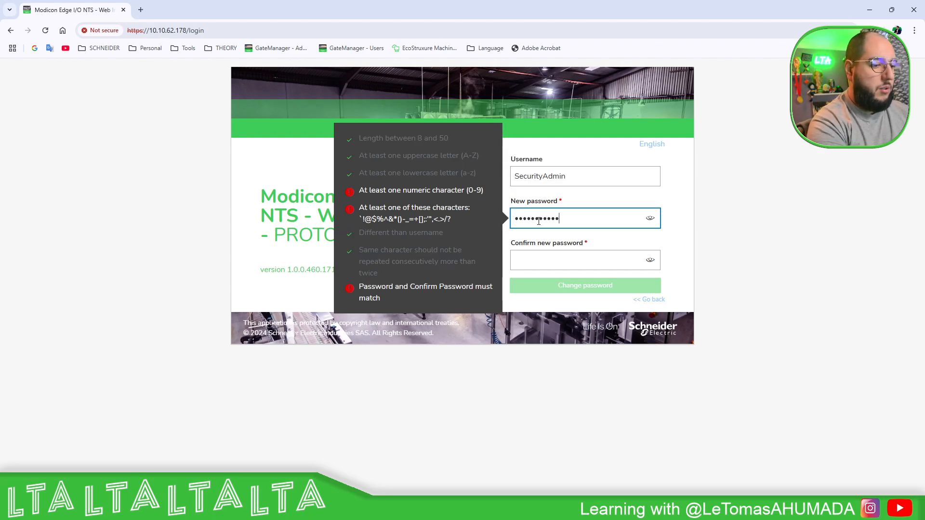
pyautogui.write('••')
pyautogui.press('Tab')
pyautogui.write('•••••••••••••••')
pyautogui.click(650, 218)
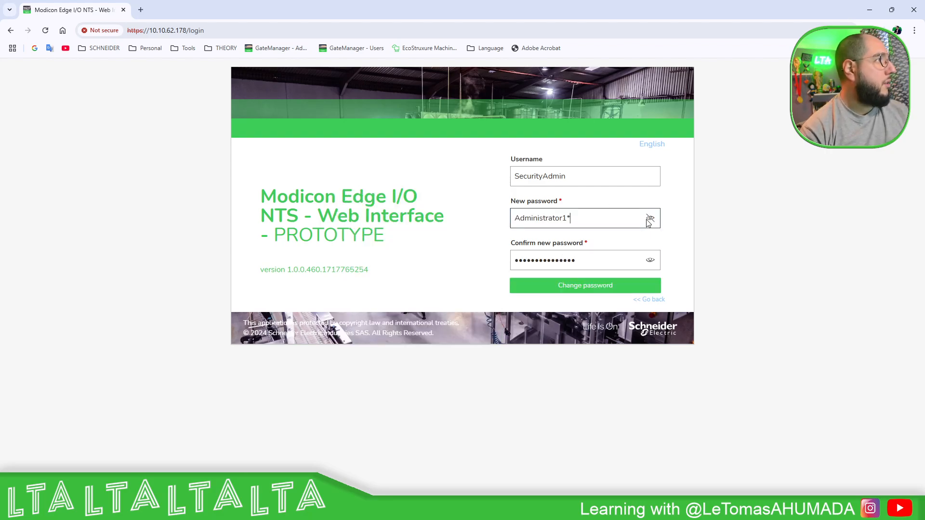
pyautogui.click(650, 260)
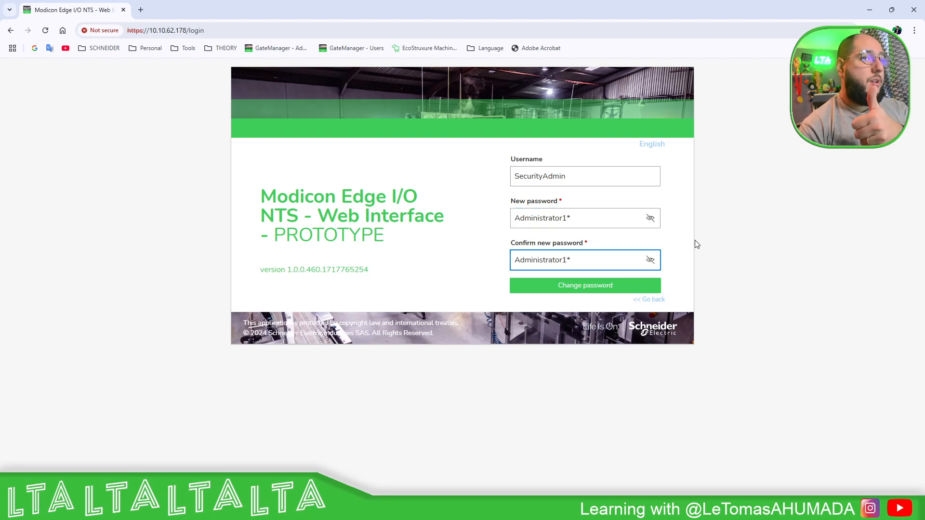
pyautogui.click(595, 289)
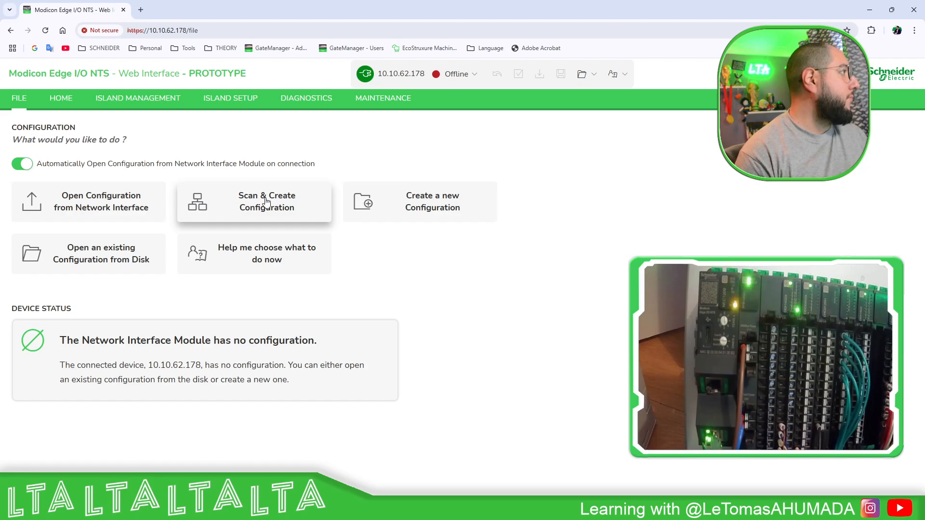
# Scan the connected island and create a configuration from its modules, using NTSPFB1002H 1.0.0.460 for the power supply and keeping the project name projectName.
pyautogui.click(279, 202)
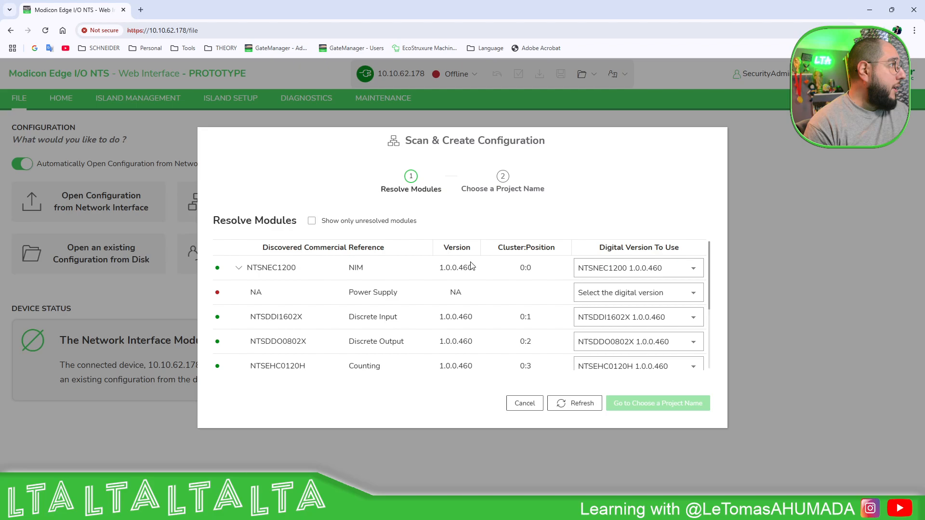
pyautogui.click(693, 294)
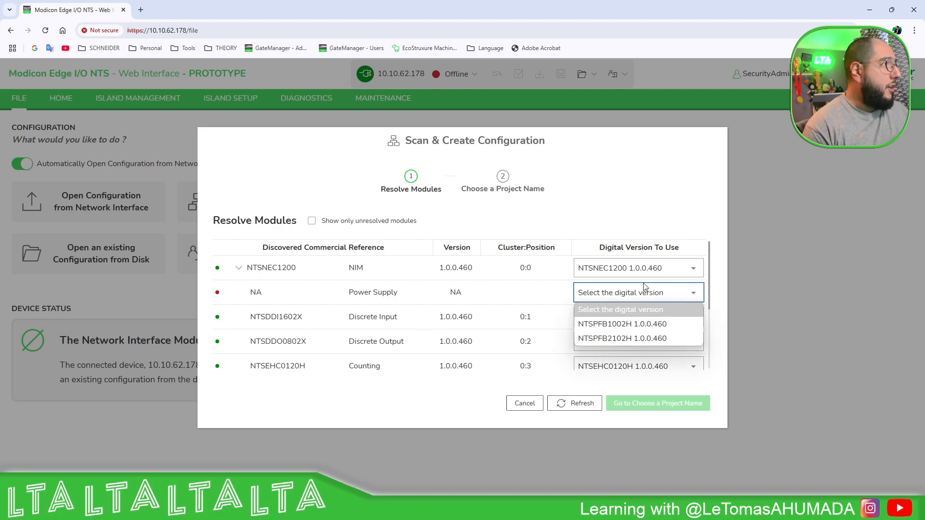
pyautogui.click(617, 325)
pyautogui.scroll(-3, 546, 287)
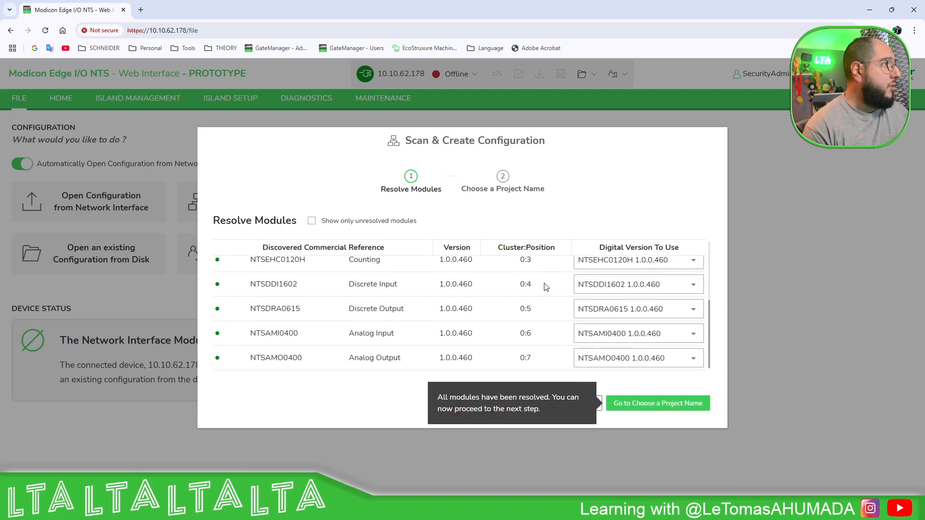
pyautogui.scroll(3, 539, 333)
pyautogui.scroll(-3, 510, 303)
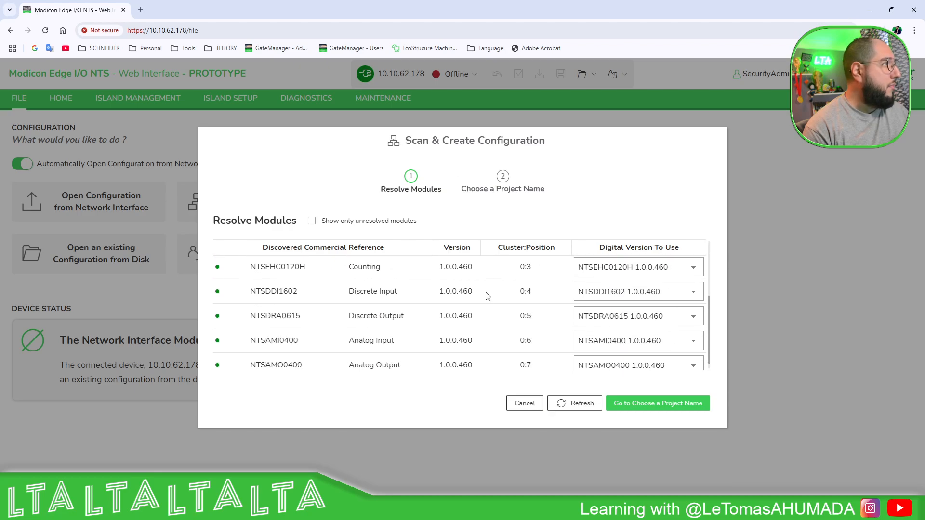
pyautogui.click(629, 406)
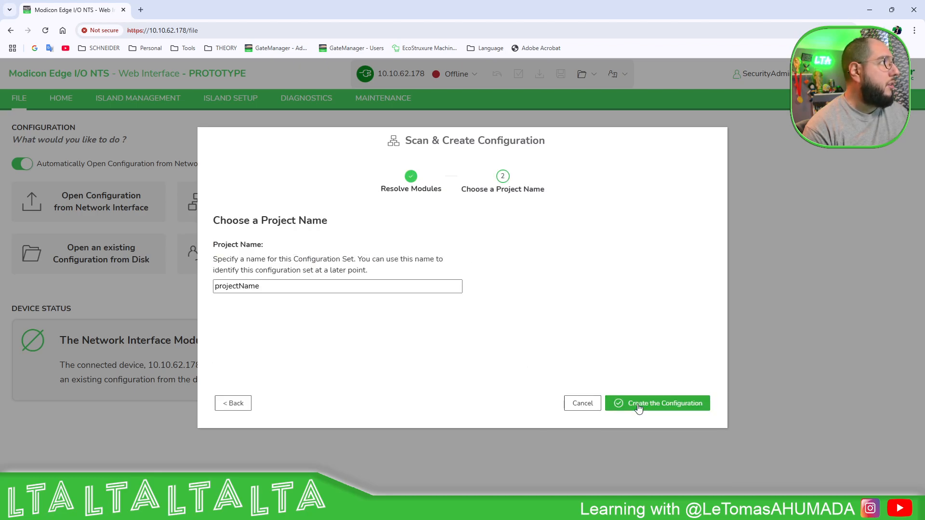
pyautogui.click(660, 404)
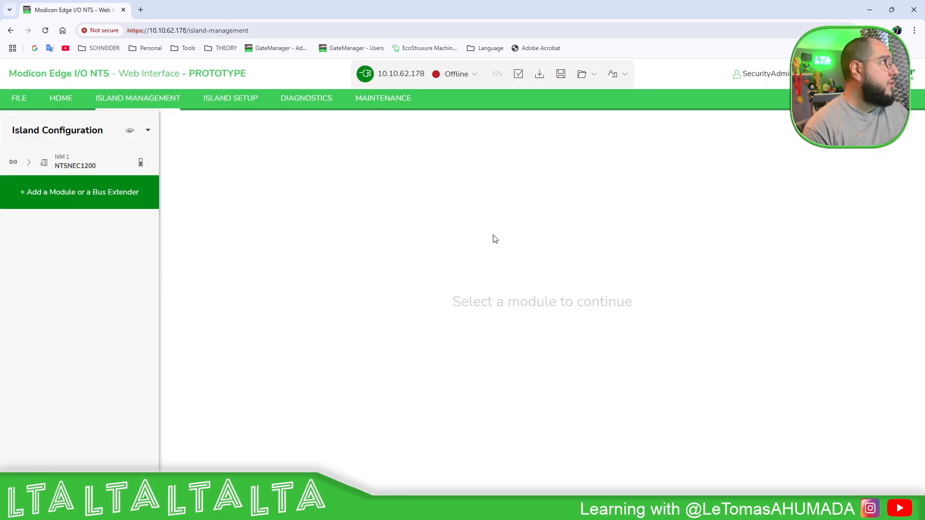
# Expand the NTSNEC1200 network interface module and check the power consumption of its NTSPFB1002H power supply.
pyautogui.click(28, 162)
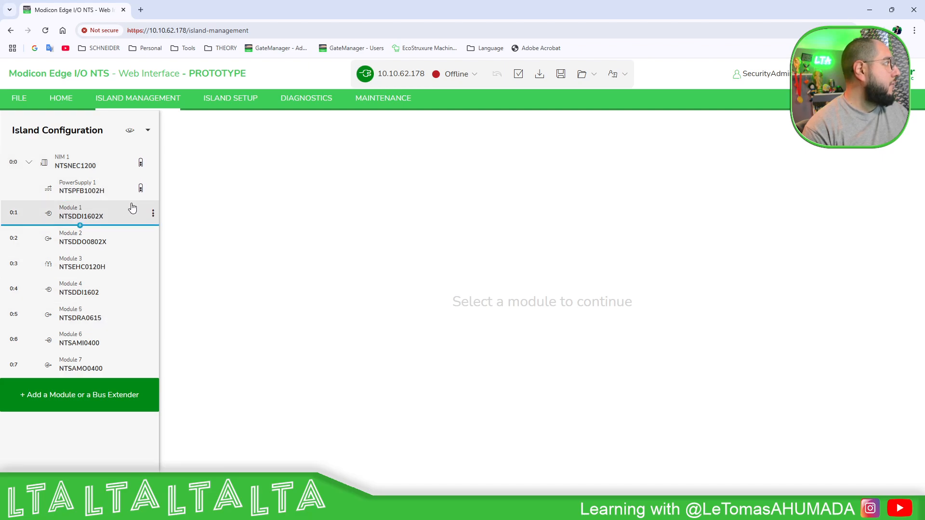
pyautogui.click(153, 188)
pyautogui.click(121, 202)
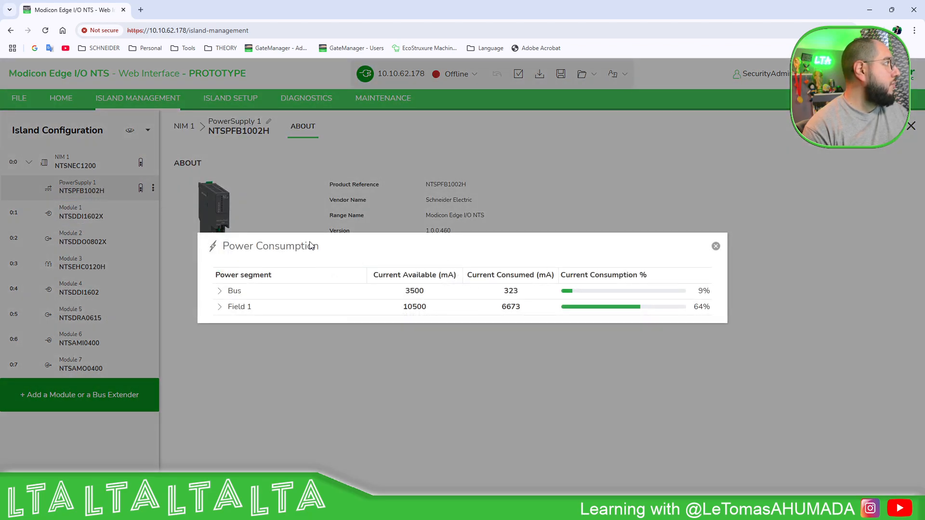
pyautogui.click(715, 246)
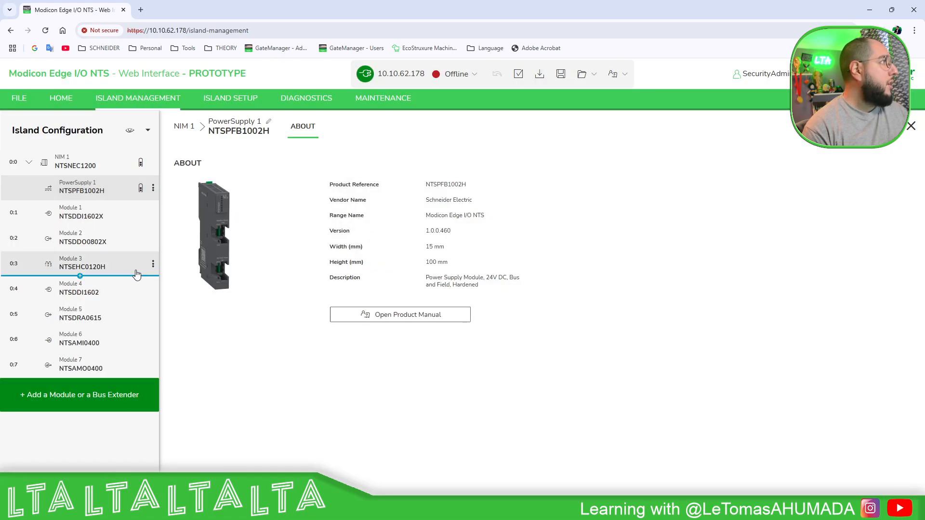
# Add the passive common distribution module NTSPCM1600H (24V DC, 16 points) to NIM 1.
pyautogui.click(75, 402)
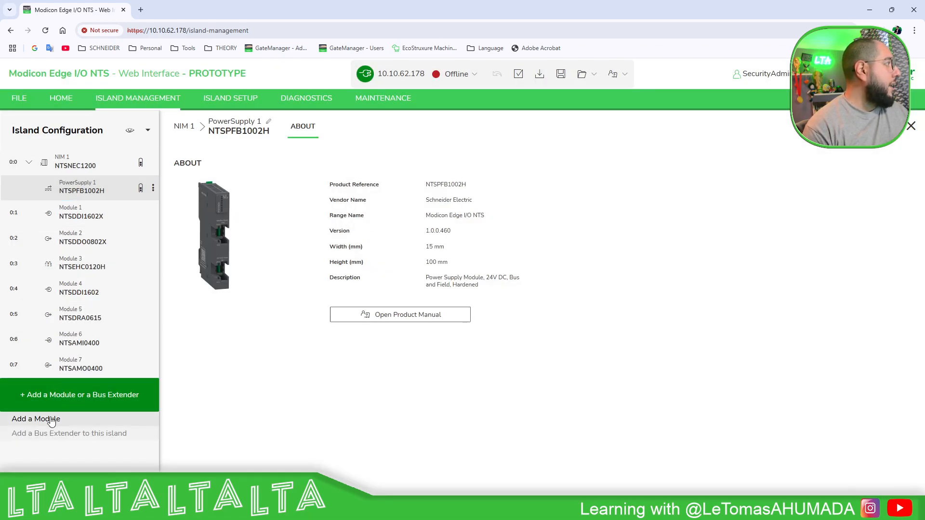
pyautogui.click(46, 421)
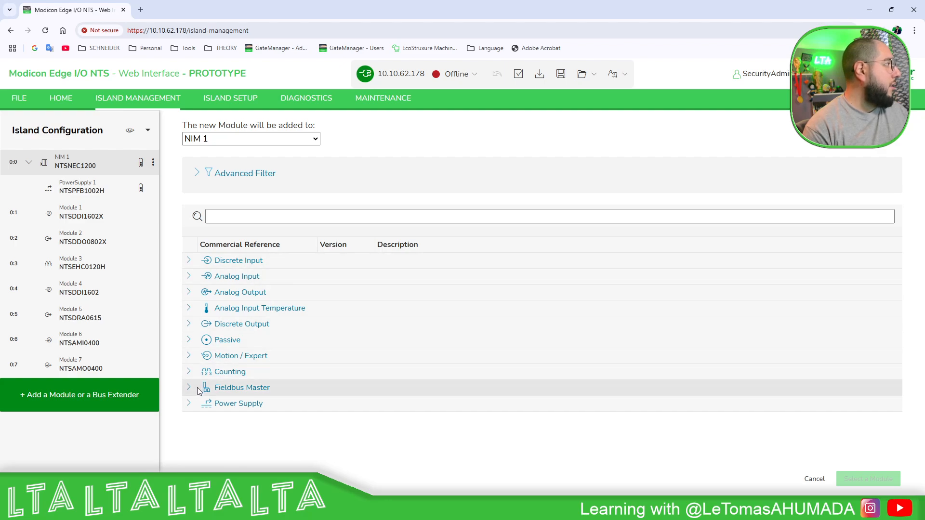
pyautogui.click(189, 403)
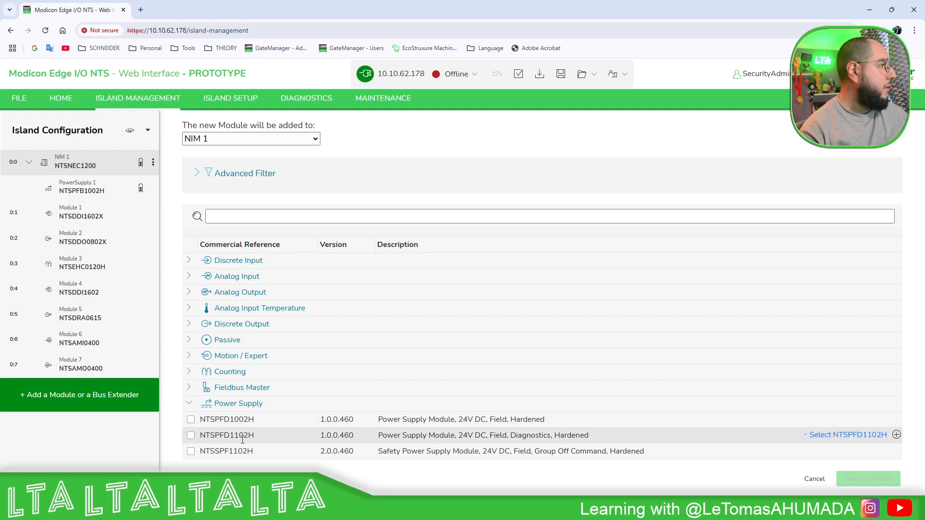
pyautogui.click(185, 403)
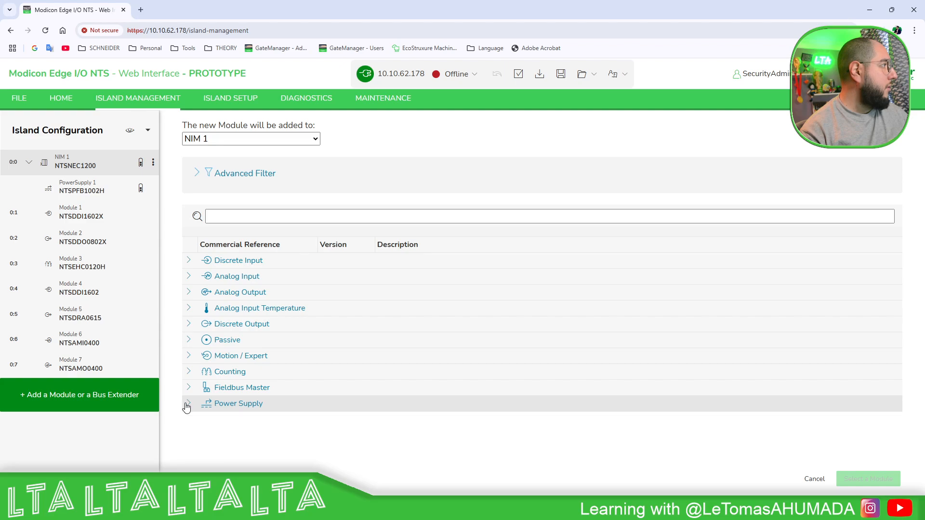
pyautogui.click(188, 340)
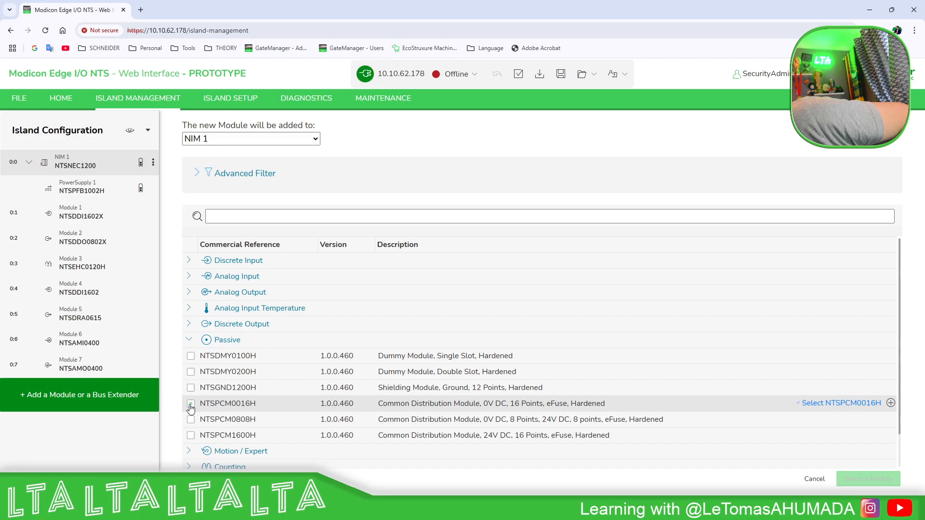
pyautogui.click(191, 435)
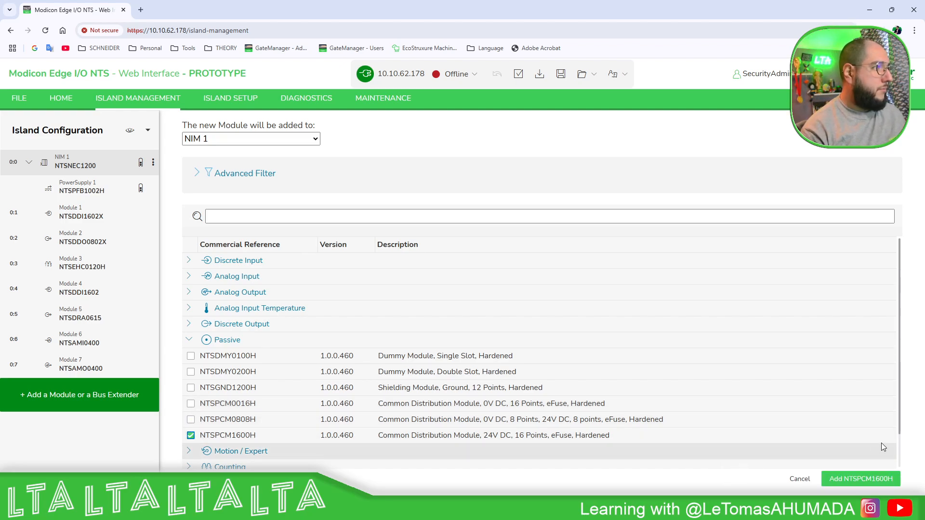
pyautogui.click(860, 479)
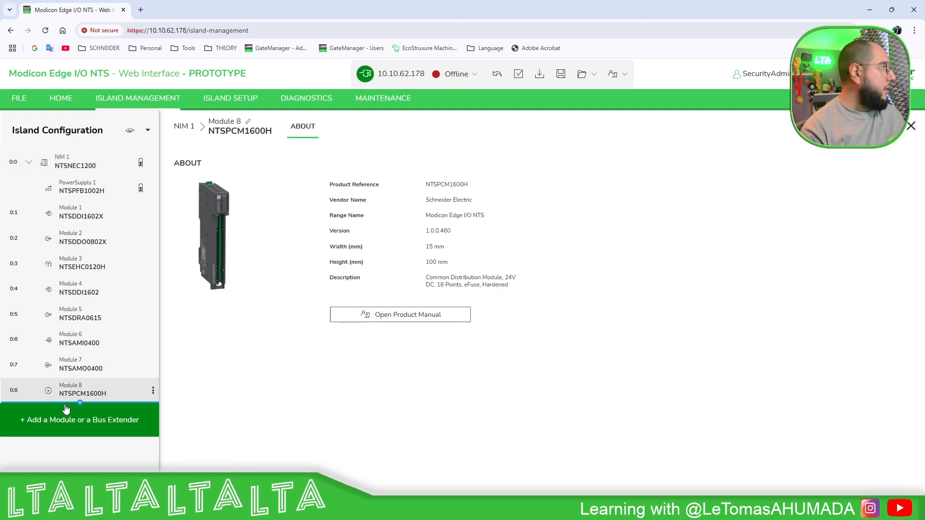
# Add the passive common distribution module NTSPCM0016H (0V DC, 16 points) to NIM 1.
pyautogui.click(56, 430)
pyautogui.click(46, 442)
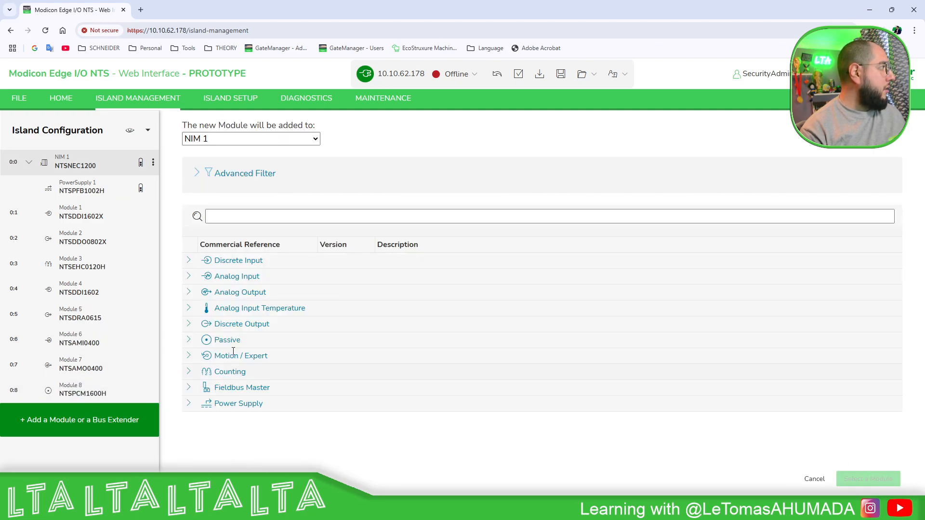
pyautogui.click(189, 341)
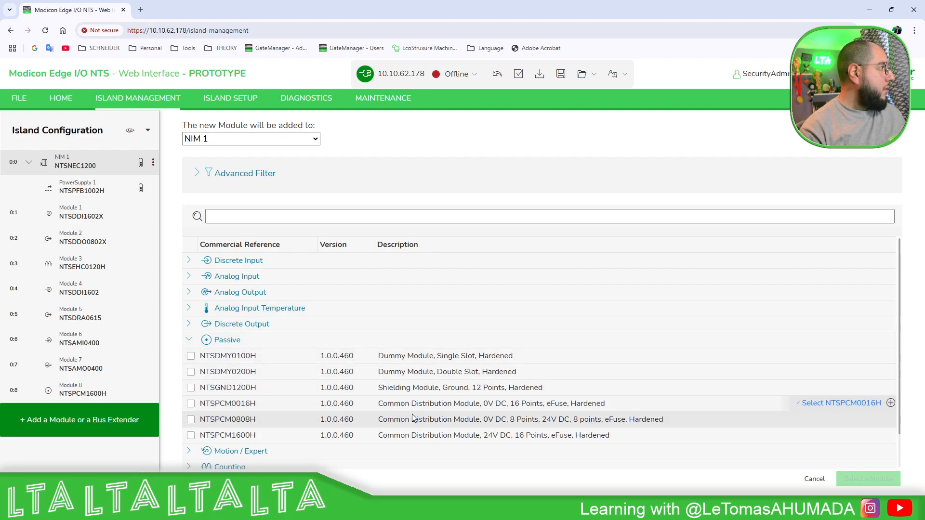
pyautogui.click(191, 404)
pyautogui.click(843, 479)
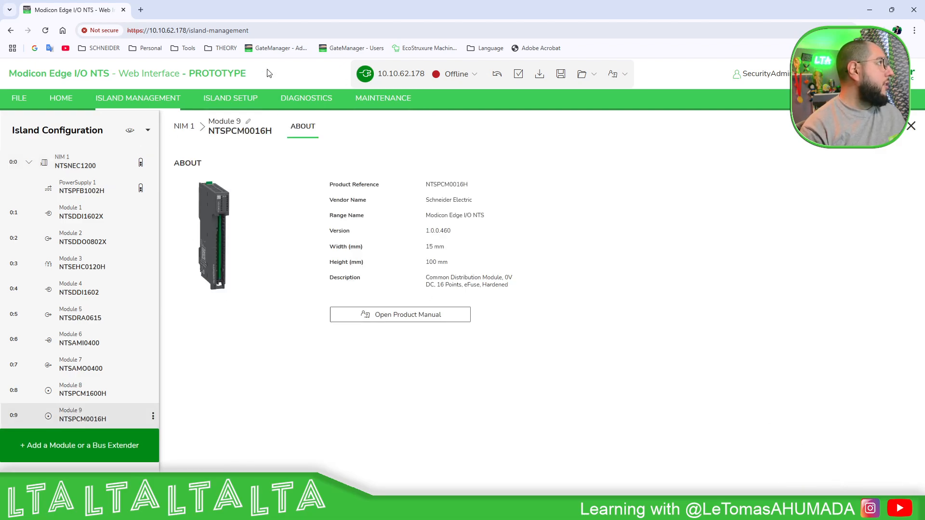
# Validate the island configuration and close the validation result.
pyautogui.click(474, 75)
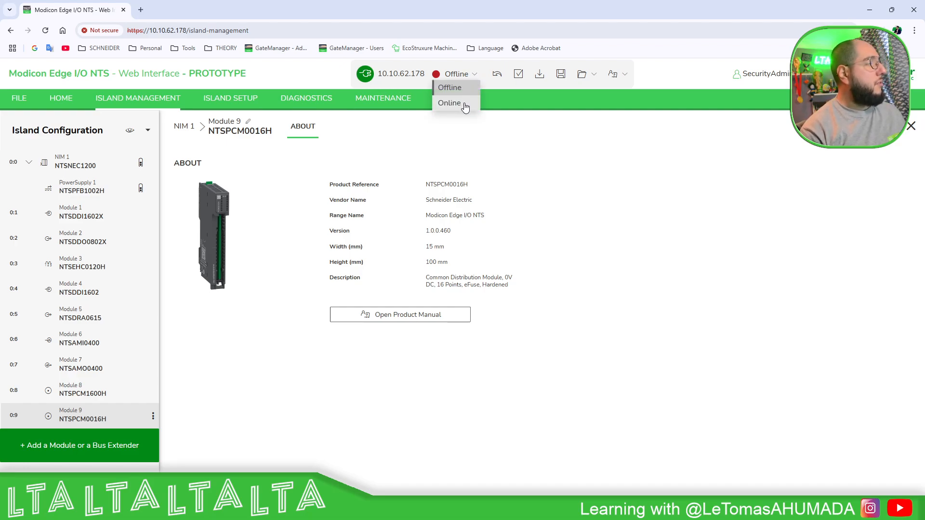
pyautogui.click(520, 77)
pyautogui.click(519, 76)
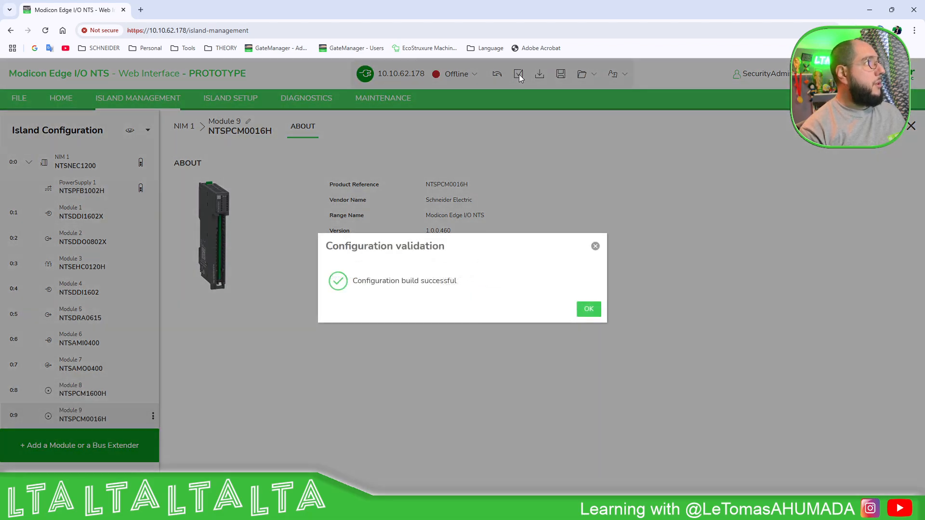
pyautogui.click(588, 311)
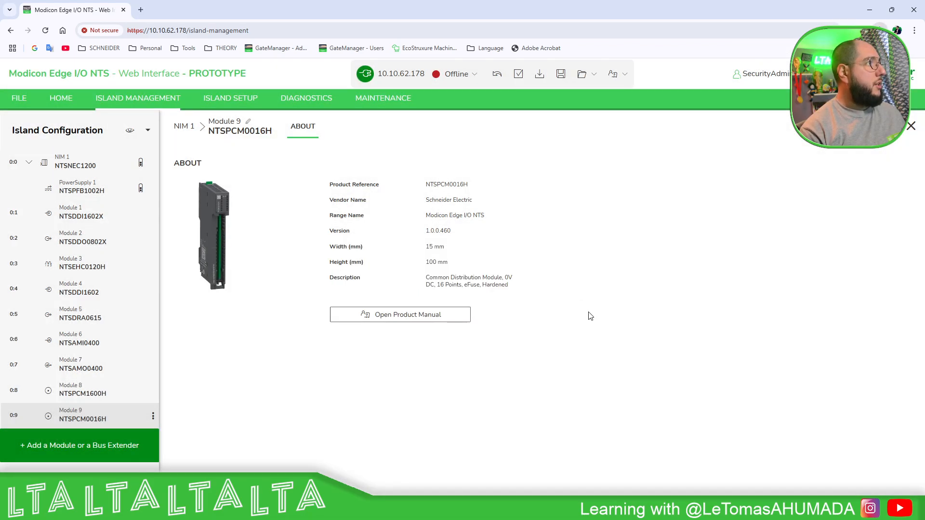
# Set the NIM IP Address parameter of the NTSNEC1200 network interface module to 192.168.1.12.
pyautogui.click(86, 174)
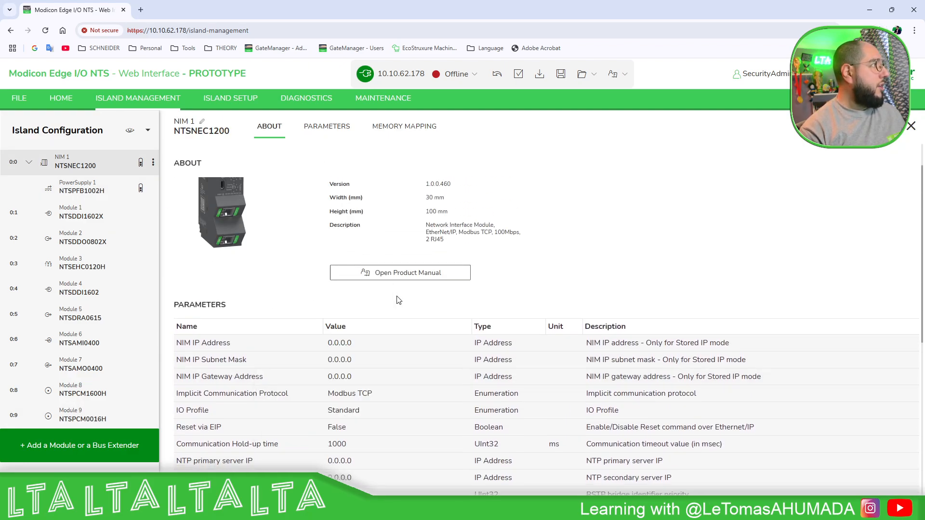
pyautogui.click(909, 297)
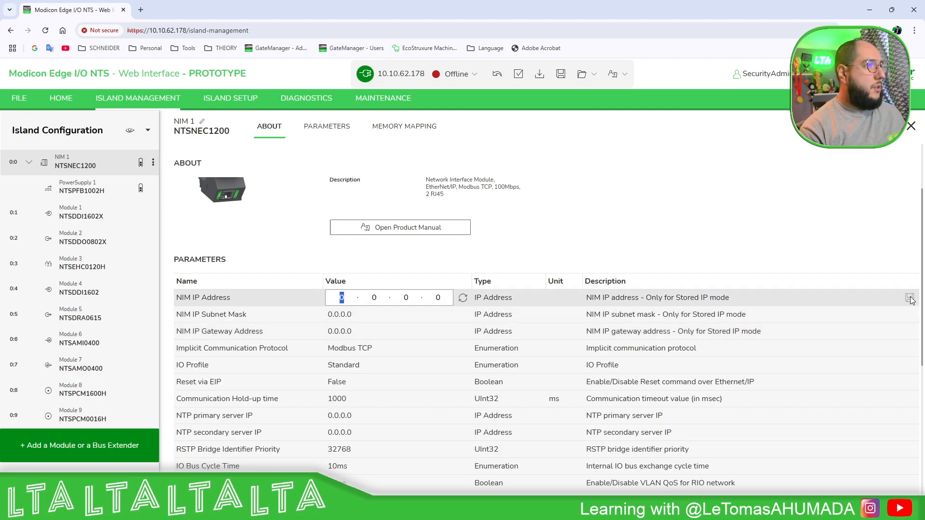
pyautogui.write('192.0.168.')
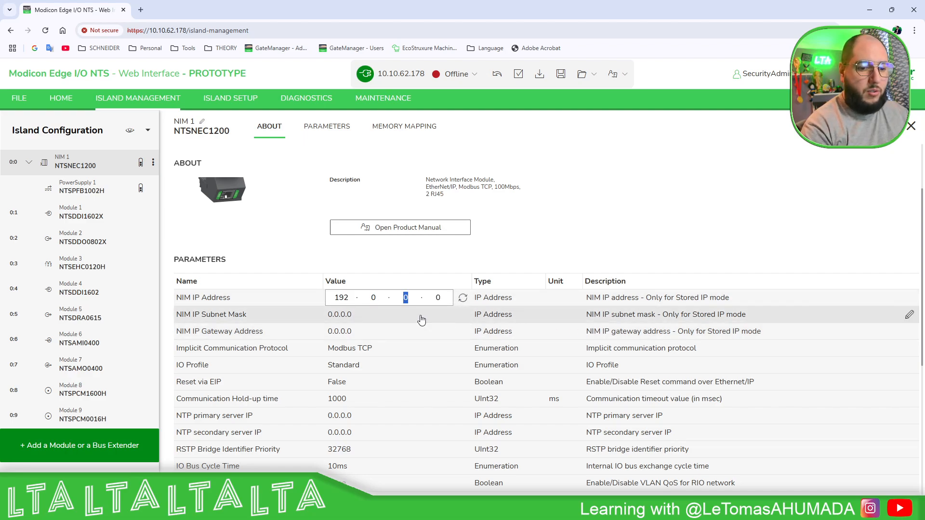
pyautogui.click(371, 298)
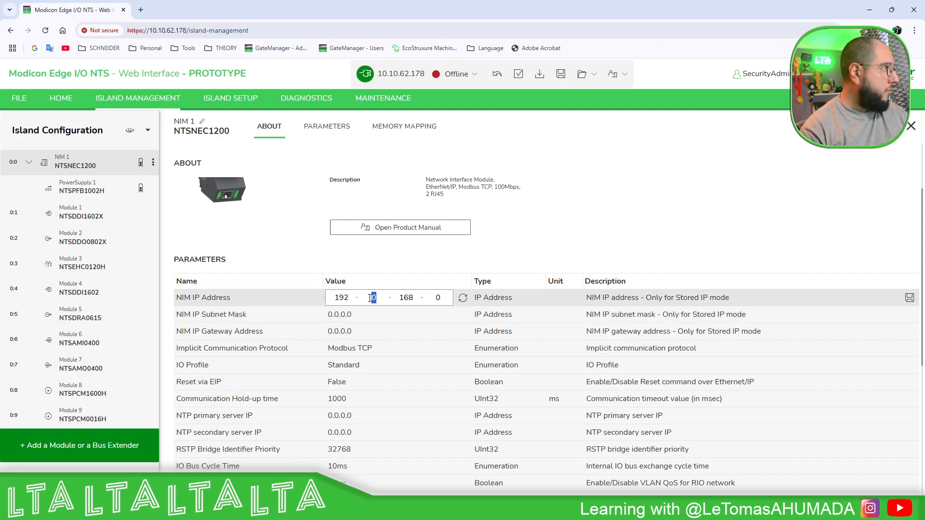
pyautogui.write('168.1.12')
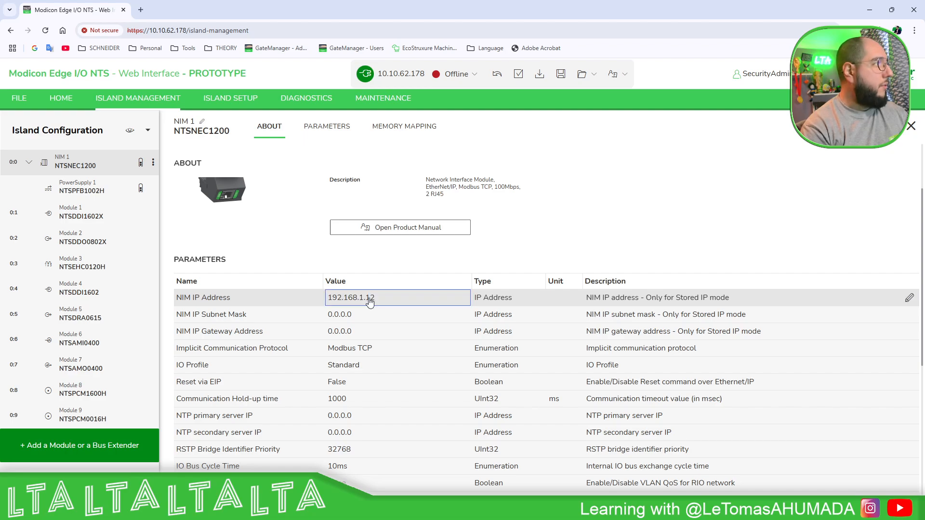
# Set the NIM IP Subnet Mask of the network interface module to 255.255.255.0.
pyautogui.click(332, 316)
pyautogui.write('255.255')
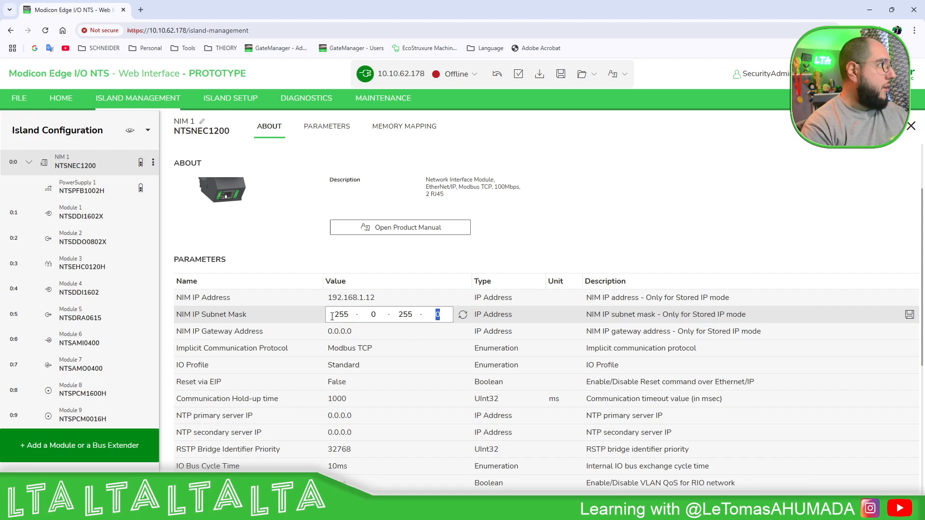
pyautogui.click(370, 314)
pyautogui.write('255.25')
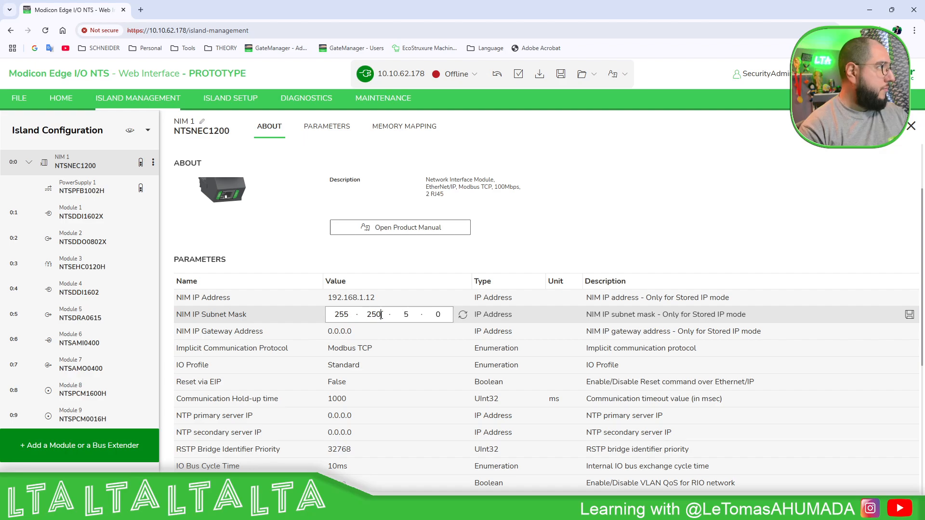
pyautogui.write('5.255')
pyautogui.press('Return')
# Set the NIM IP Gateway Address of the network interface module to 192.168.1.1.
pyautogui.click(345, 330)
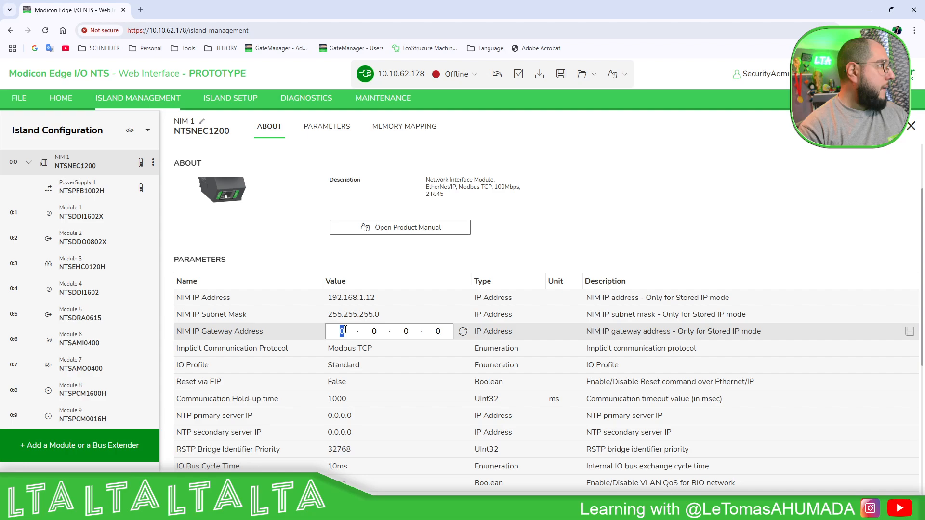
pyautogui.write('192.0.168')
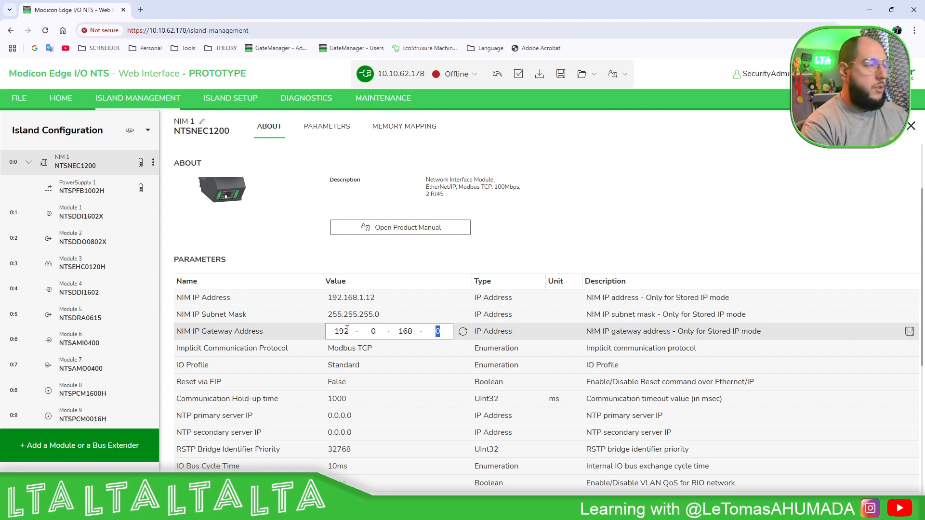
pyautogui.click(374, 331)
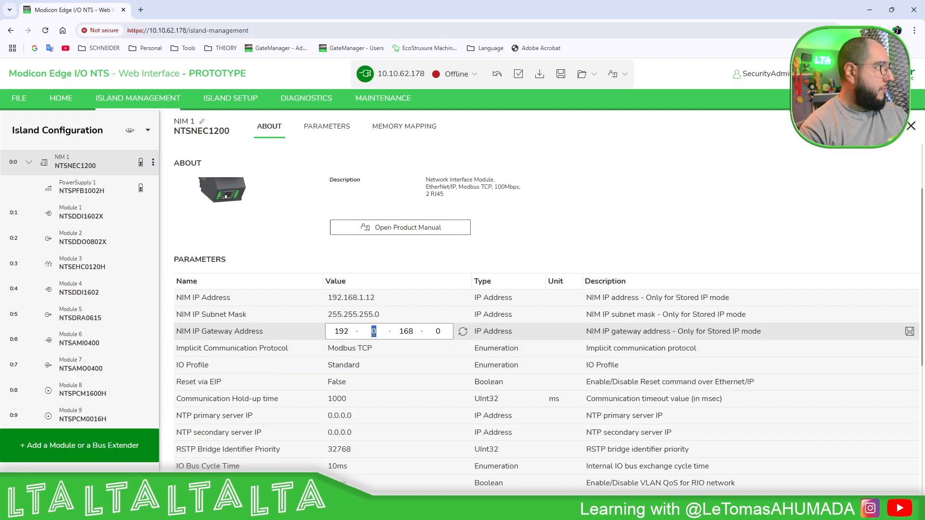
pyautogui.write('168.1.')
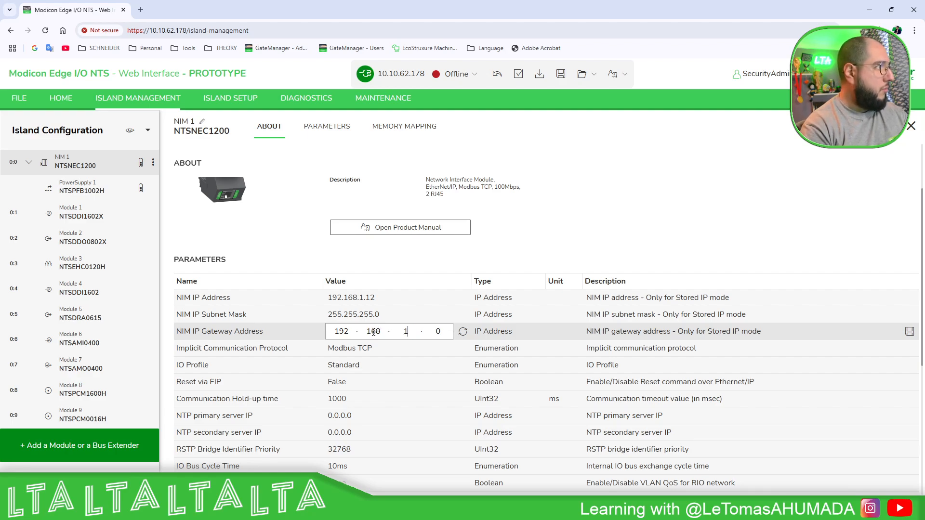
pyautogui.write('1')
pyautogui.press('Return')
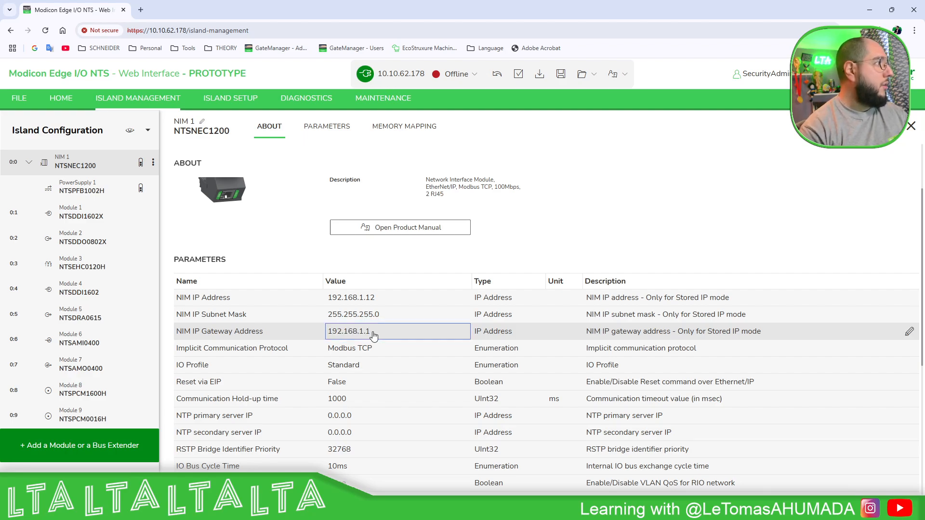
# Look through the remaining NIM 1 parameters and memory mapping, and validate the island configuration with the new network settings.
pyautogui.scroll(-1, 245, 289)
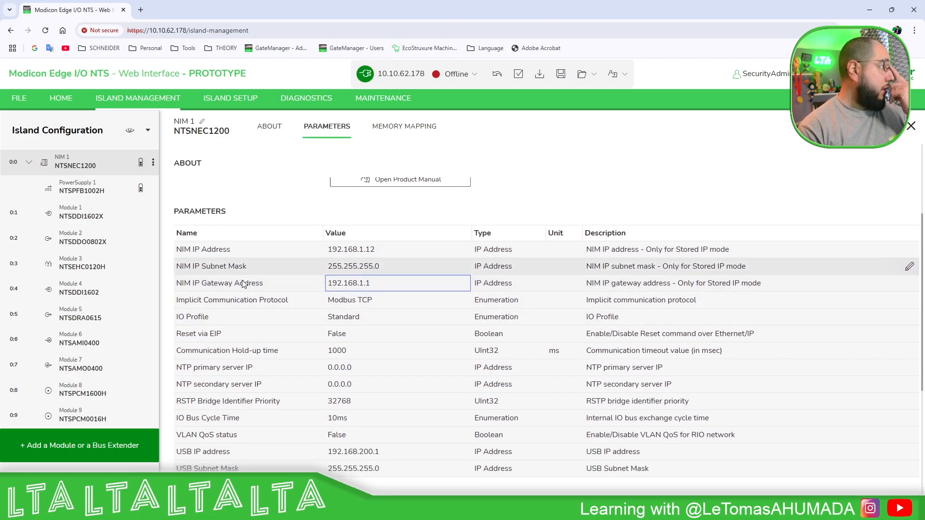
pyautogui.scroll(-1, 251, 287)
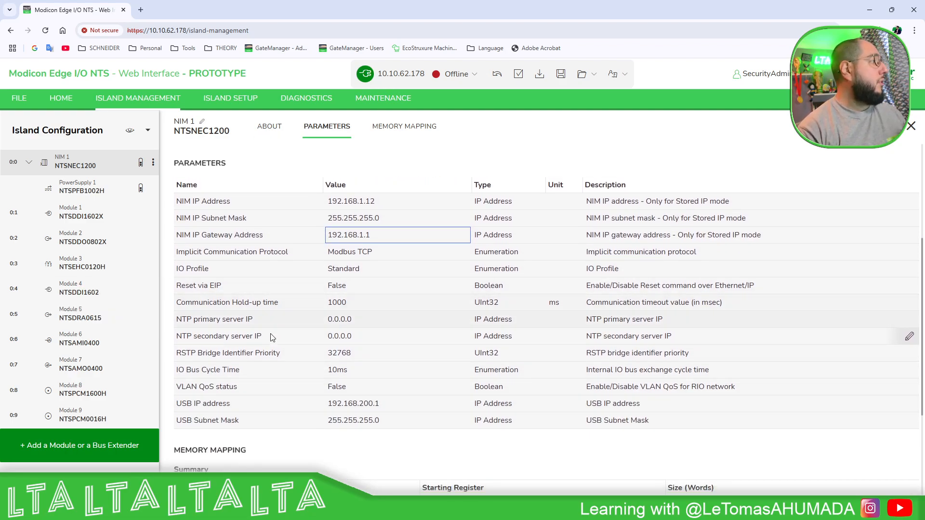
pyautogui.scroll(-1, 289, 357)
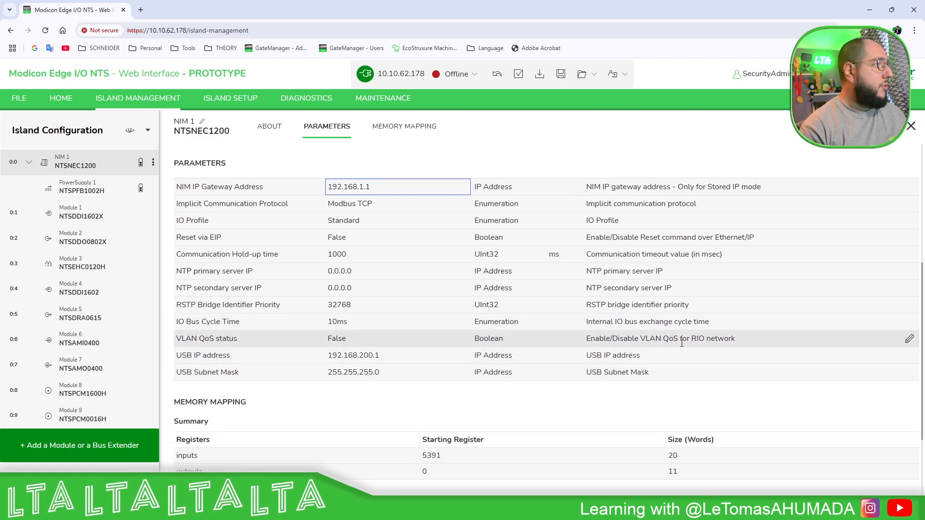
pyautogui.scroll(-2, 241, 336)
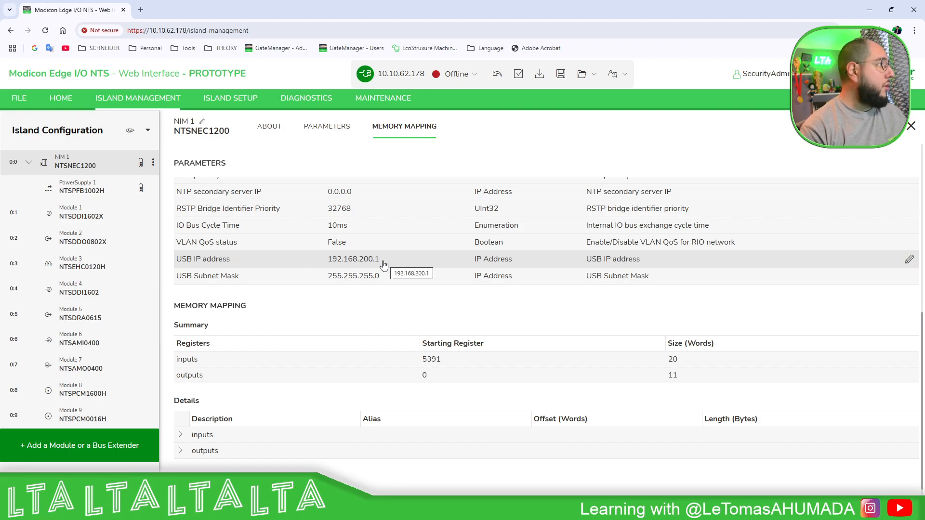
pyautogui.scroll(-1, 291, 277)
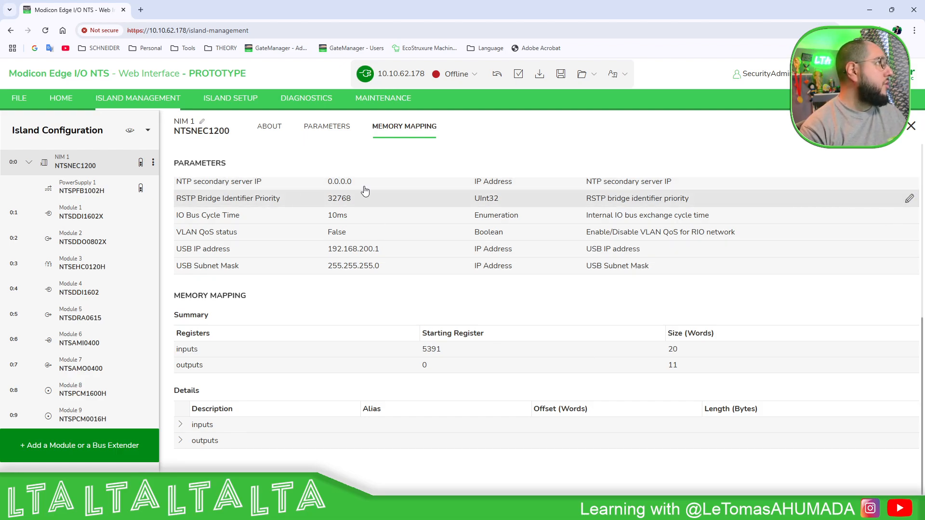
pyautogui.click(519, 74)
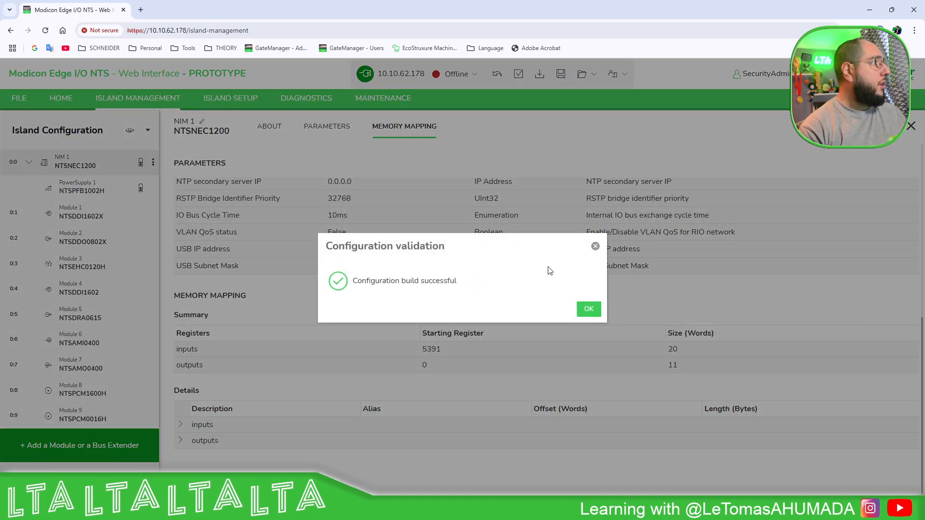
pyautogui.click(588, 309)
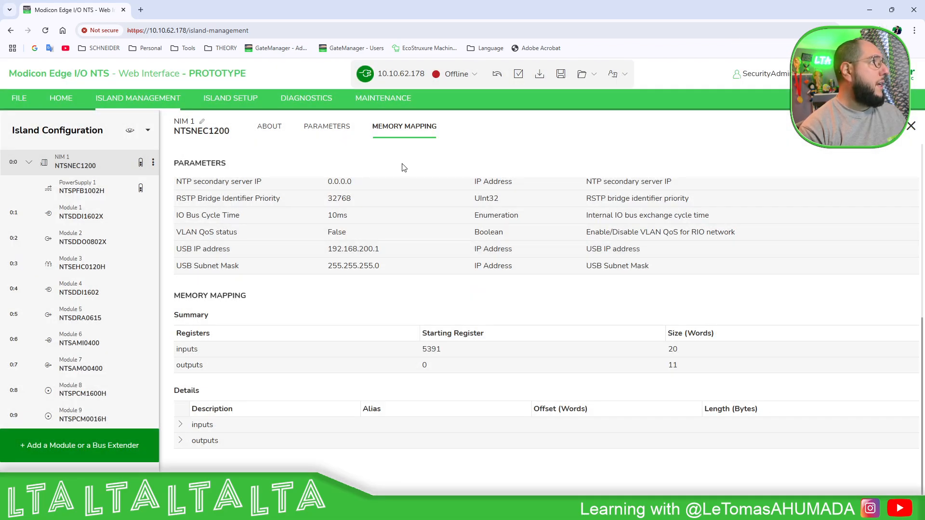
# Download the island configuration to the network interface module and close the download result.
pyautogui.click(304, 99)
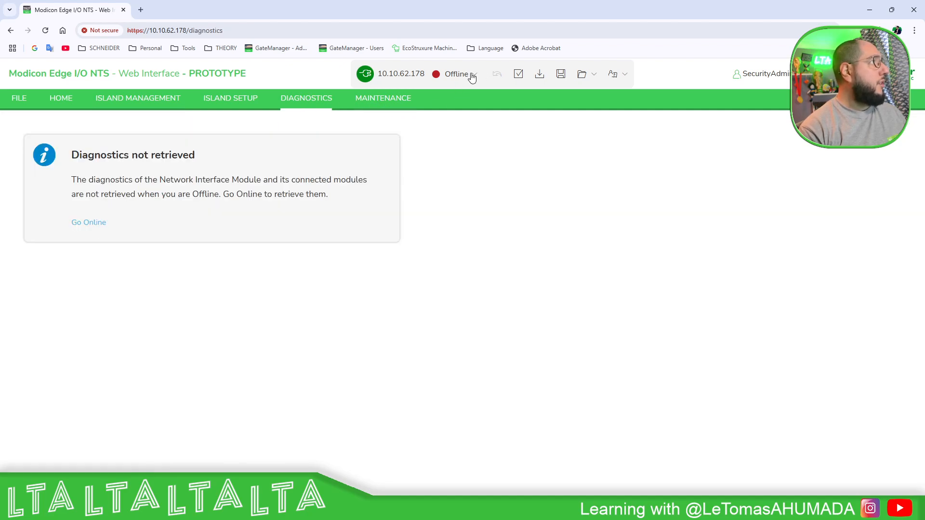
pyautogui.click(540, 77)
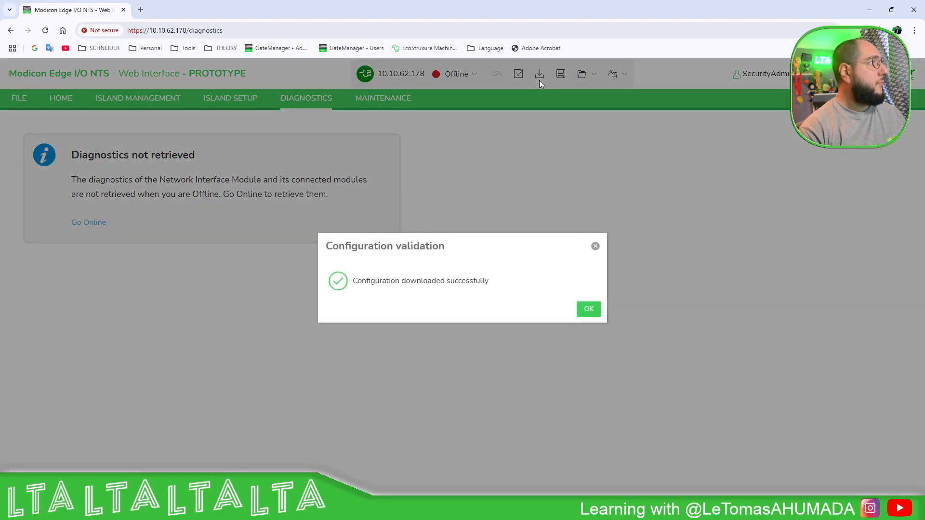
pyautogui.click(595, 247)
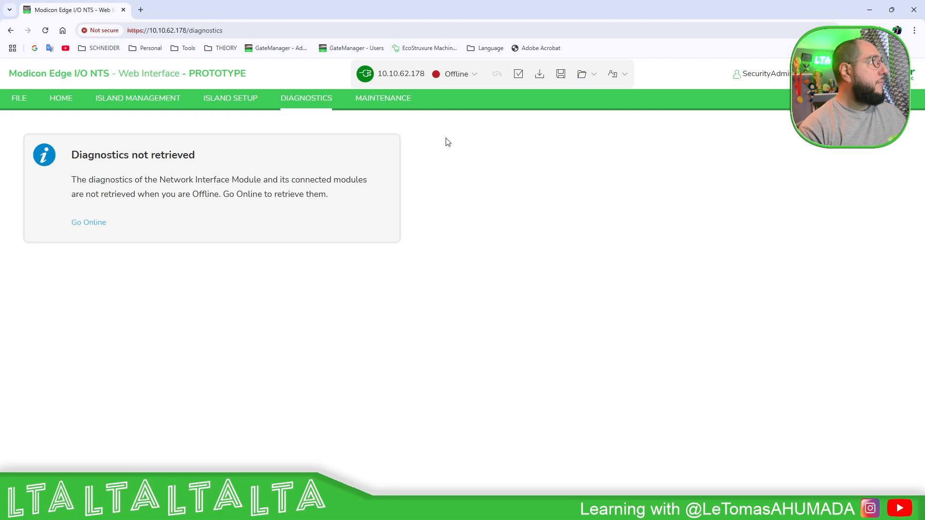
pyautogui.click(136, 99)
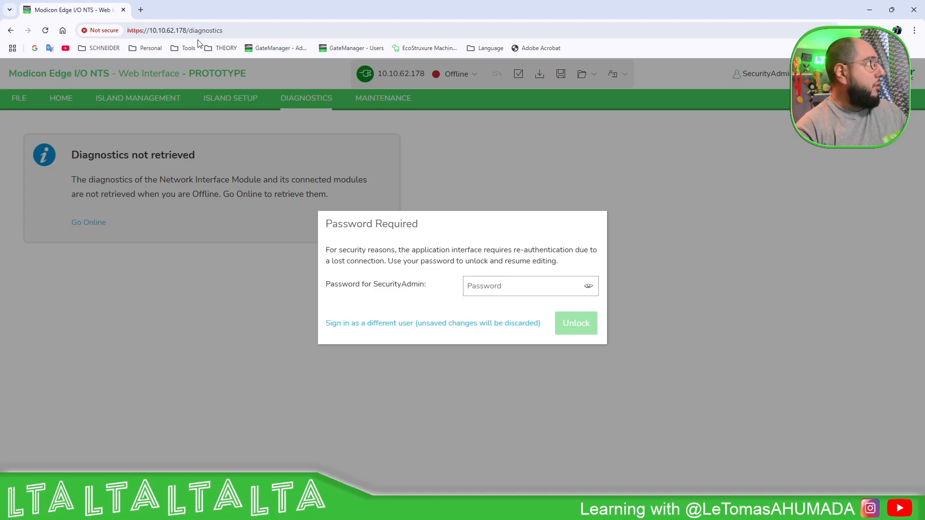
# Leave the current page, open the web interface at 192.168.1.12 and proceed past the browser's privacy warning.
pyautogui.click(232, 31)
pyautogui.write('192.168.1.12')
pyautogui.press('Return')
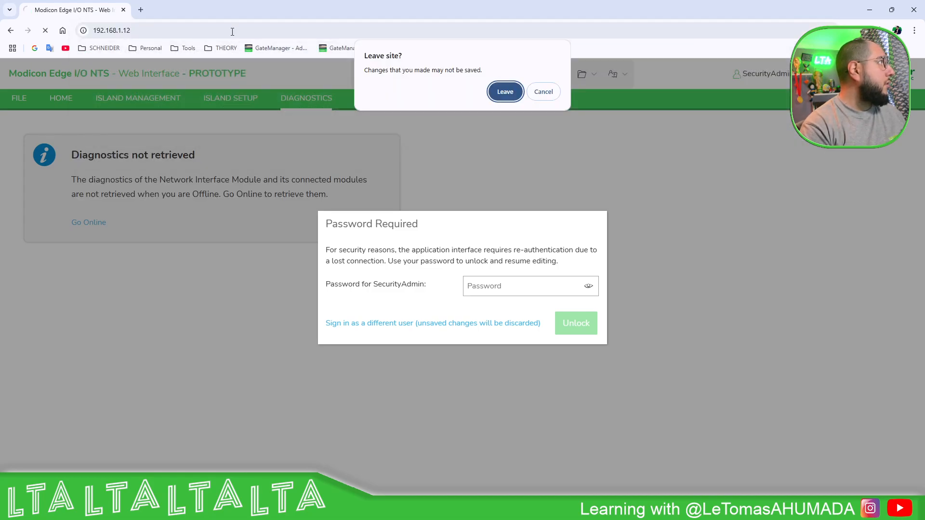
pyautogui.click(512, 99)
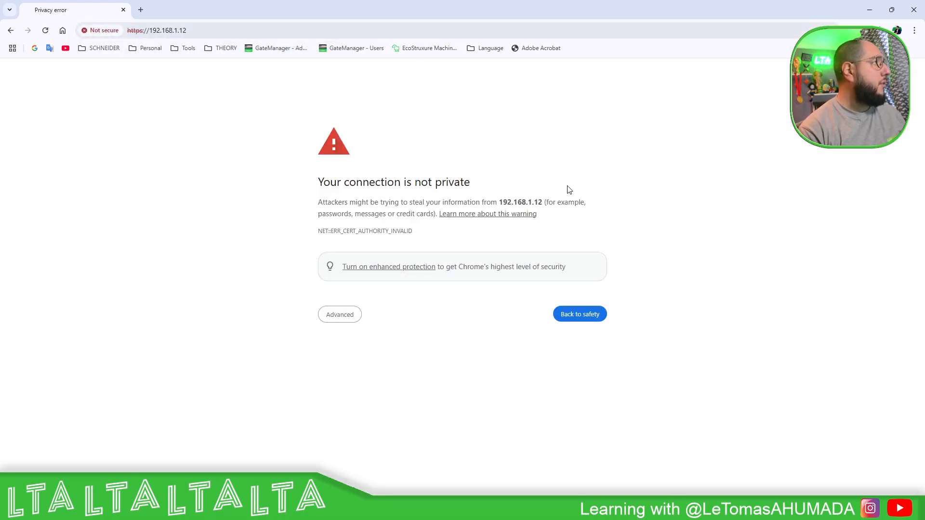
pyautogui.click(342, 318)
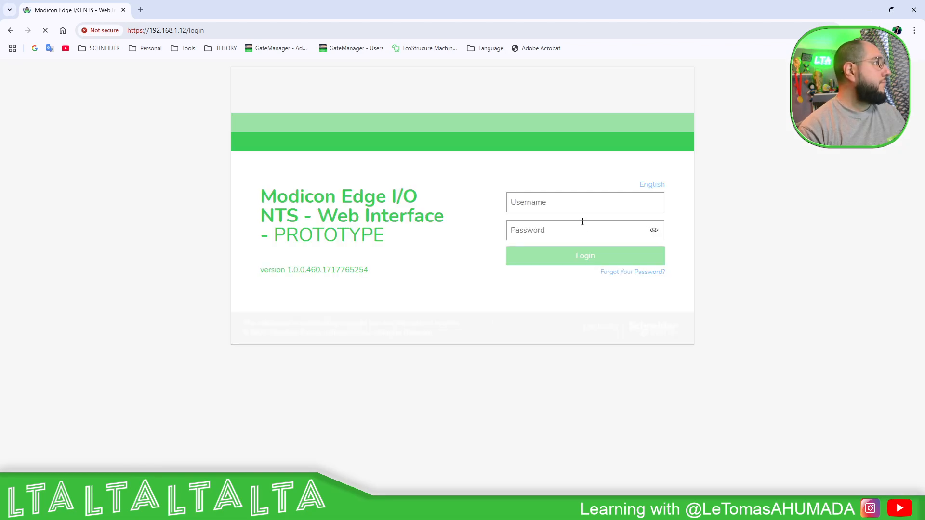
# Log in to the web interface as SecurityAdmin, clearing the password field and entering the account password.
pyautogui.click(566, 209)
pyautogui.click(578, 229)
pyautogui.click(567, 230)
pyautogui.write('a')
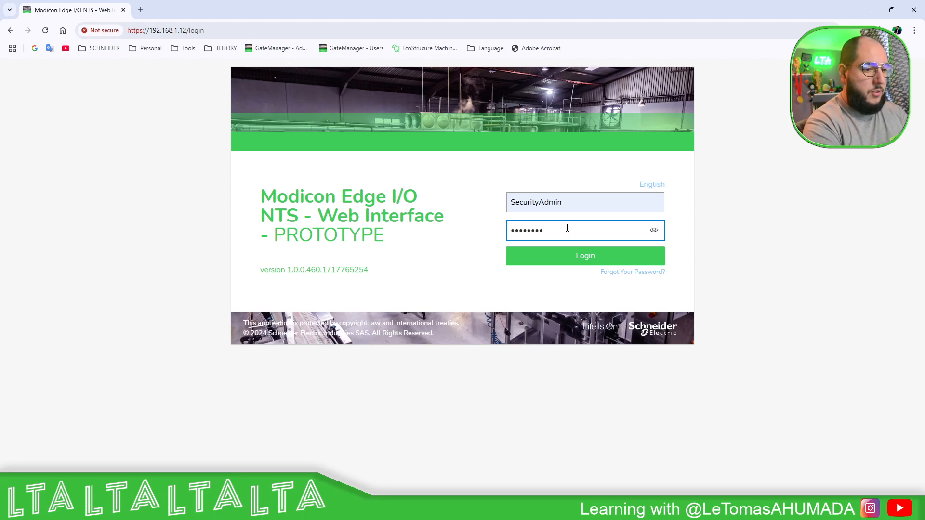
pyautogui.press('BackSpace')
pyautogui.press('BackSpace')
pyautogui.press('BackSpace')
pyautogui.press('BackSpace')
pyautogui.press('BackSpace')
pyautogui.press('BackSpace')
pyautogui.press('BackSpace')
pyautogui.press('BackSpace')
pyautogui.press('BackSpace')
pyautogui.press('BackSpace')
pyautogui.write('••••')
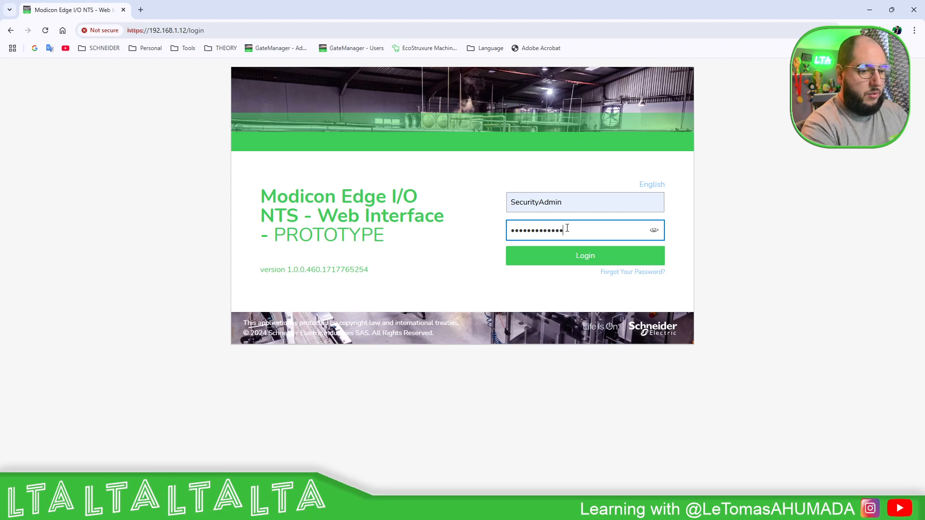
pyautogui.press('Return')
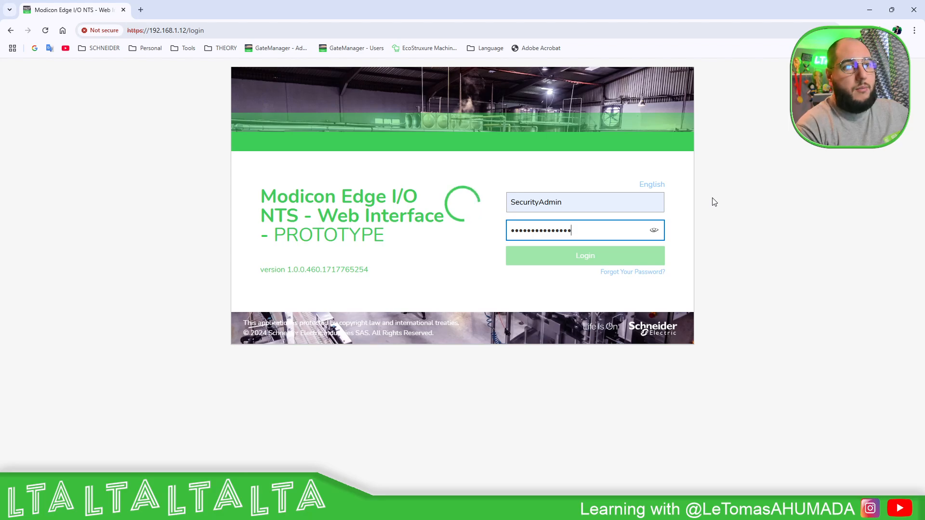
# Switch the island connection to Online and expand NIM 1 in the island configuration.
pyautogui.click(455, 74)
pyautogui.click(464, 103)
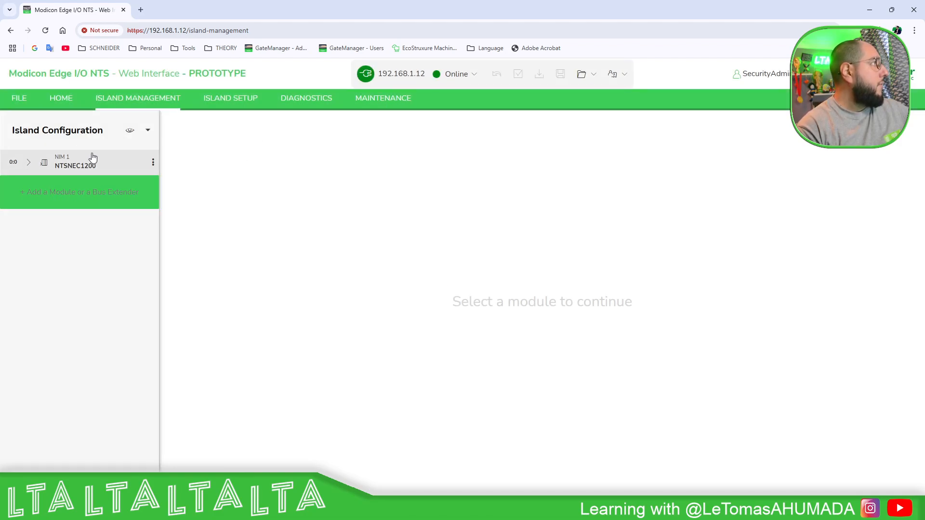
pyautogui.click(28, 163)
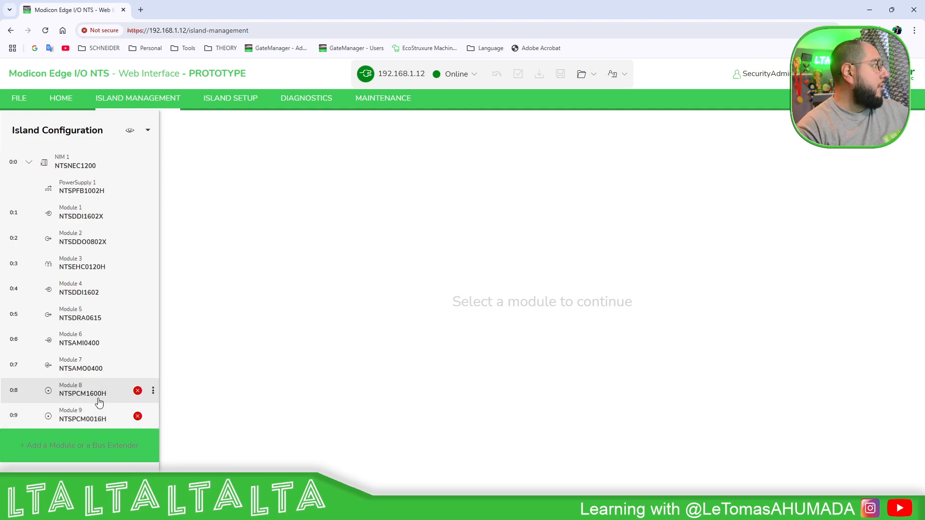
# Check the diagnostics of the NTSPCM1600H and NTSPCM0016H distribution modules, several other I/O modules and NIM 1.
pyautogui.click(303, 101)
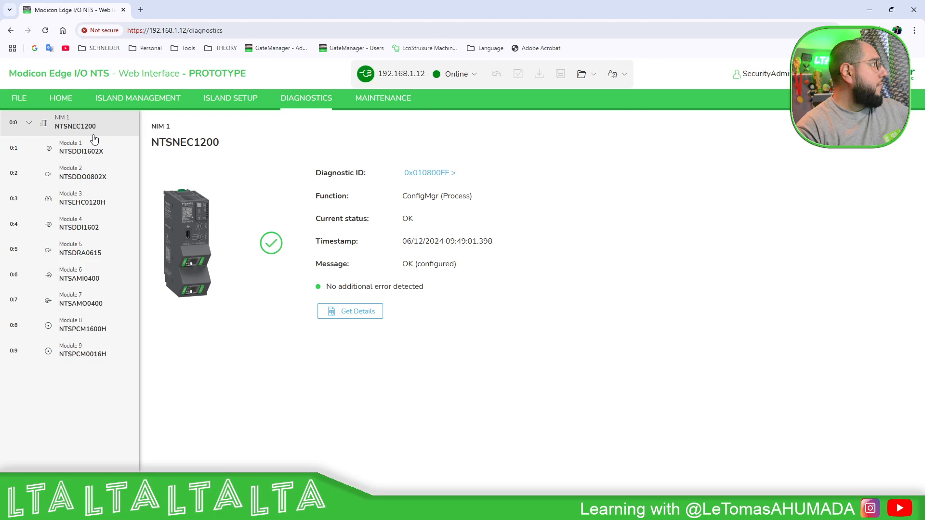
pyautogui.click(94, 331)
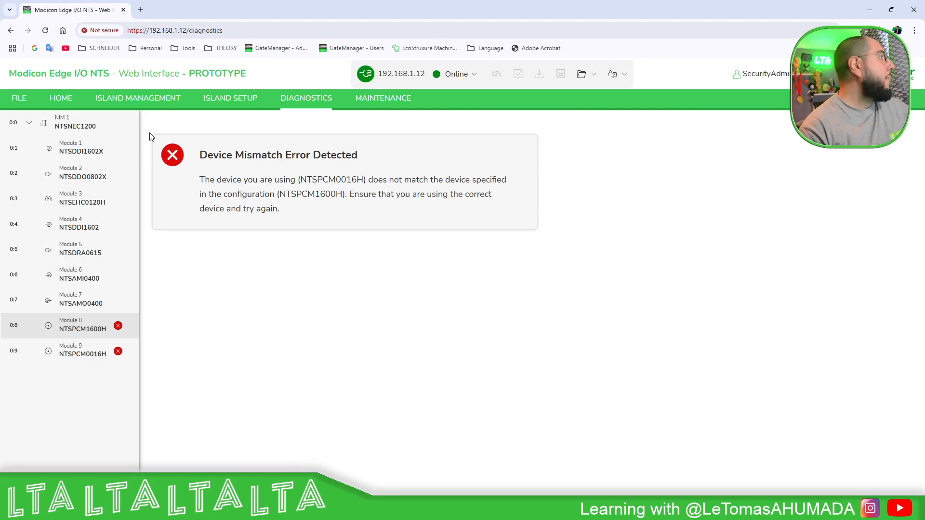
pyautogui.click(95, 351)
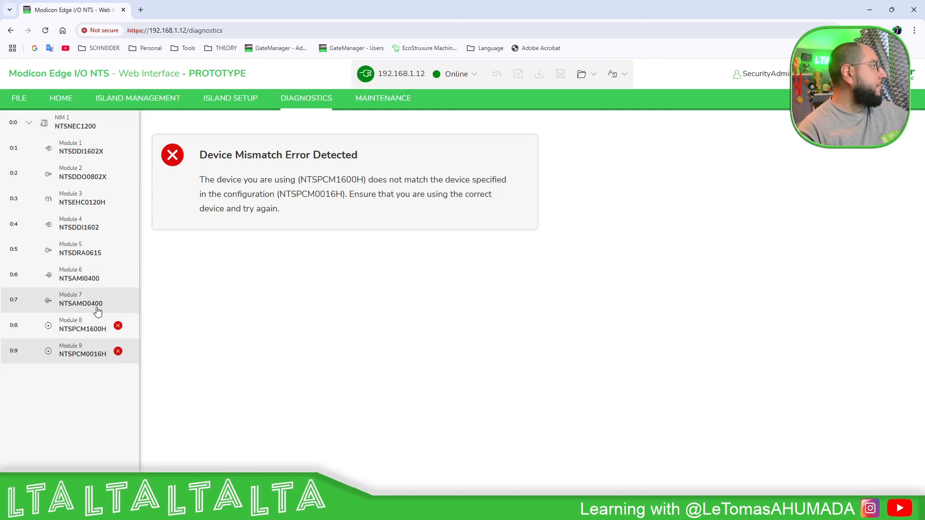
pyautogui.click(98, 311)
pyautogui.click(98, 277)
pyautogui.click(101, 251)
pyautogui.click(96, 224)
pyautogui.click(92, 173)
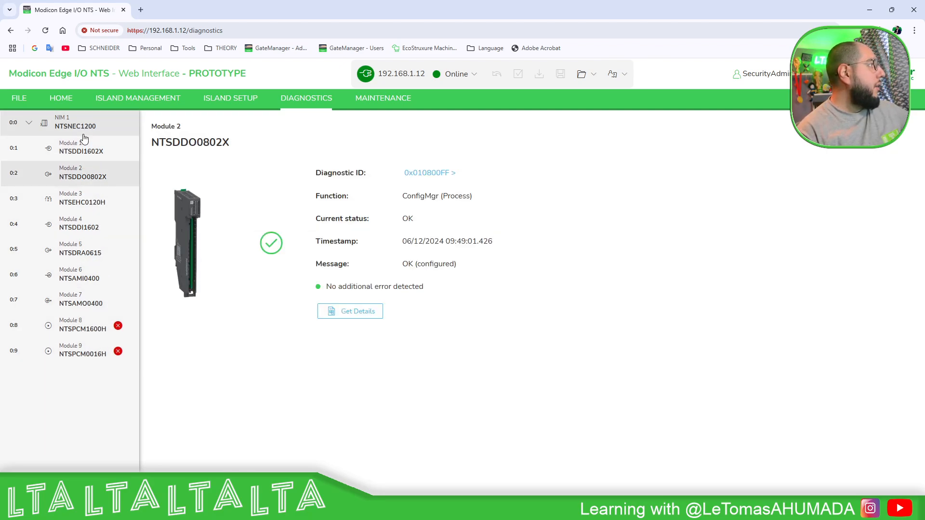
pyautogui.click(83, 127)
# Examine the online parameters of Module 1 NTSDDI1602X in island management, expanding Channel_15, Channel_14 and Channel_13.
pyautogui.click(151, 100)
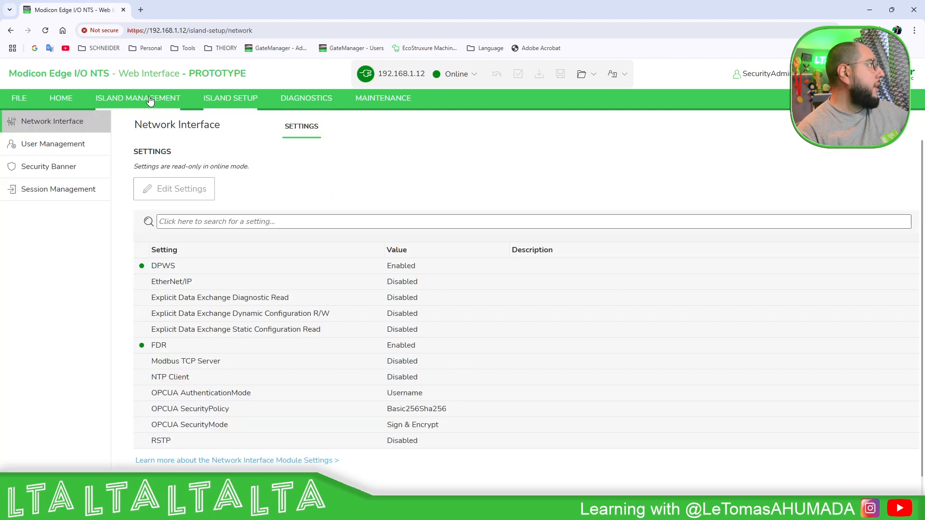
pyautogui.click(150, 99)
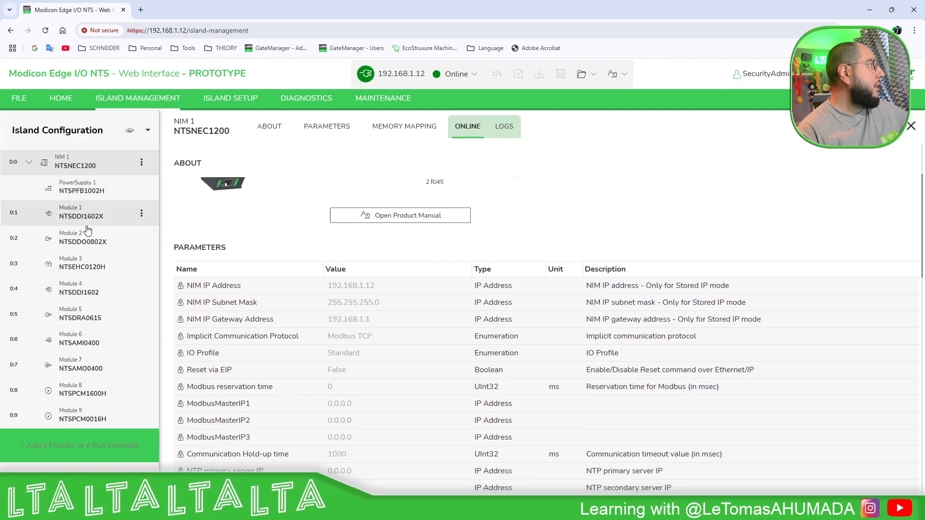
pyautogui.click(100, 214)
pyautogui.scroll(-10, 348, 252)
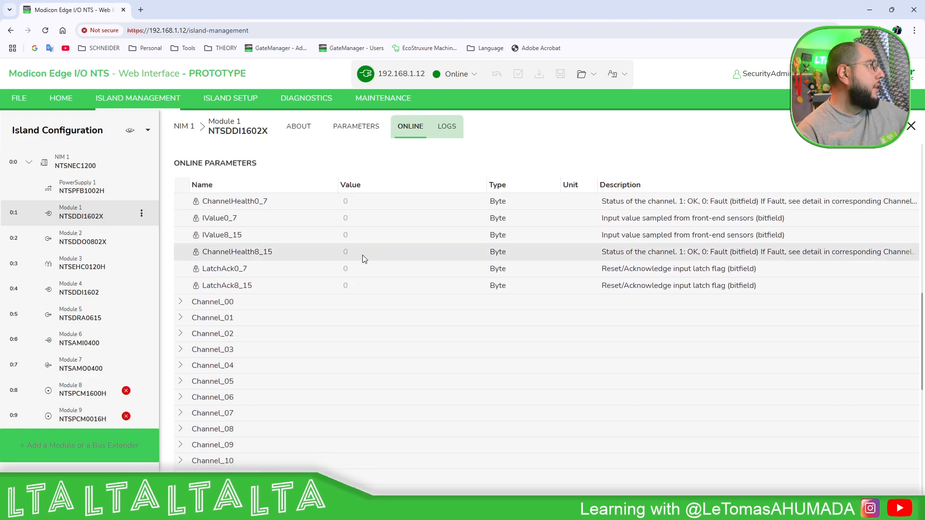
pyautogui.scroll(-6, 268, 354)
pyautogui.click(180, 251)
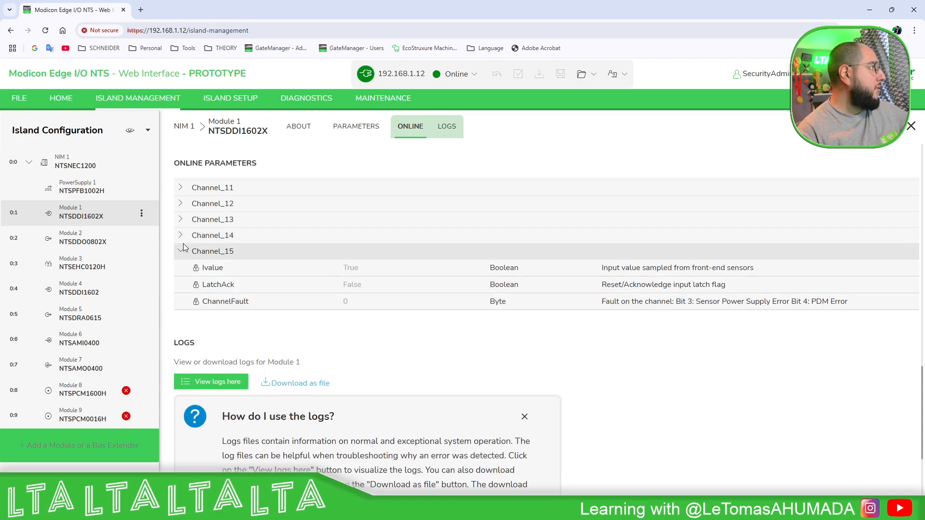
pyautogui.click(181, 235)
pyautogui.click(182, 220)
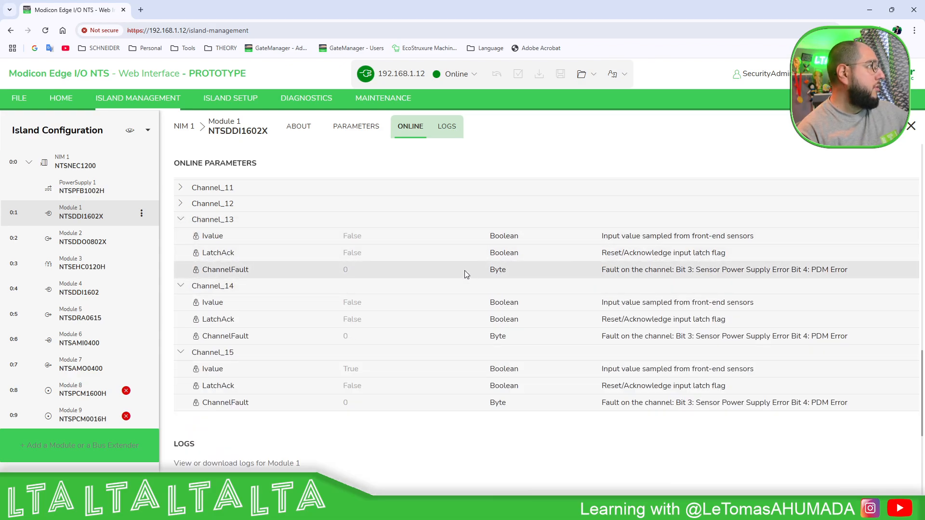